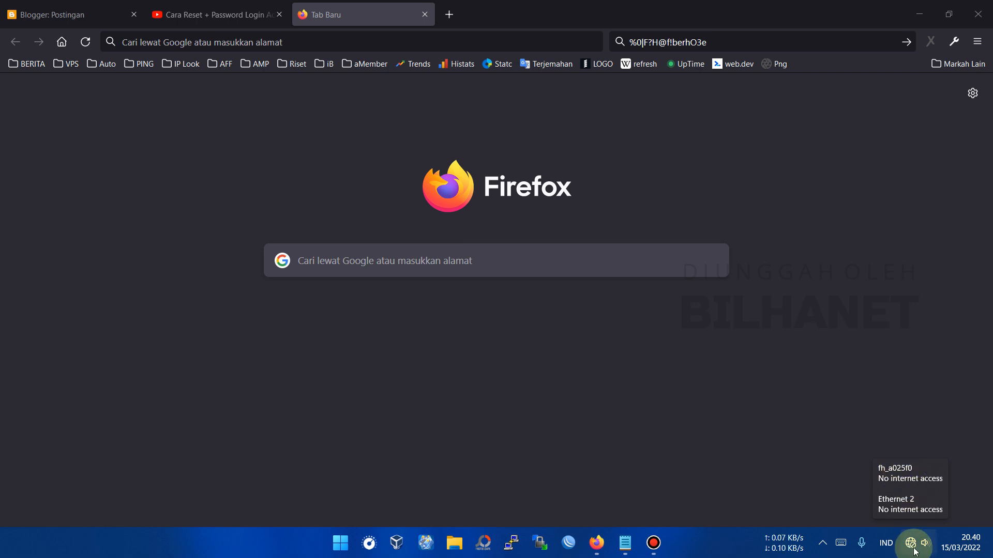
- Load the router address 192.168.1.1 in Firefox's address bar
click(245, 45)
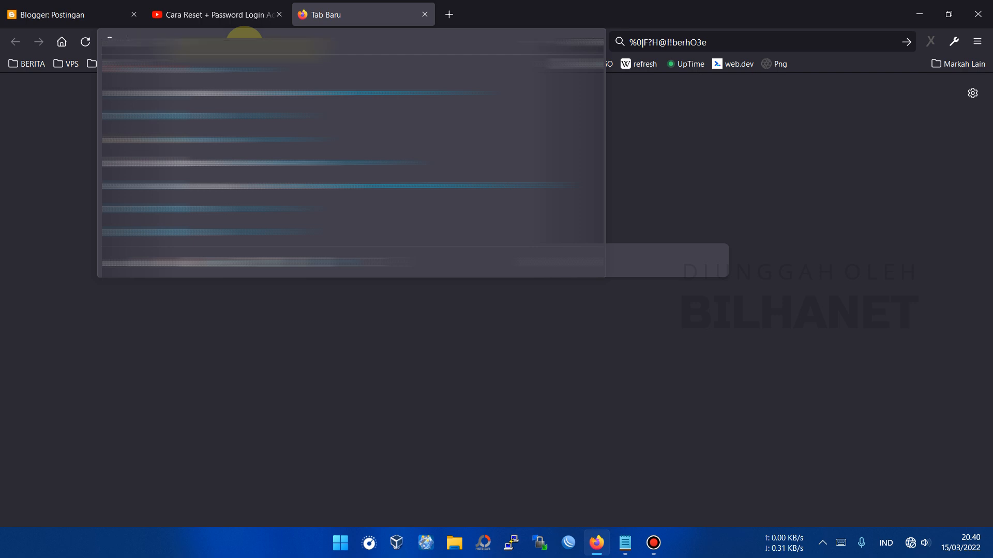
text(192.168.1)
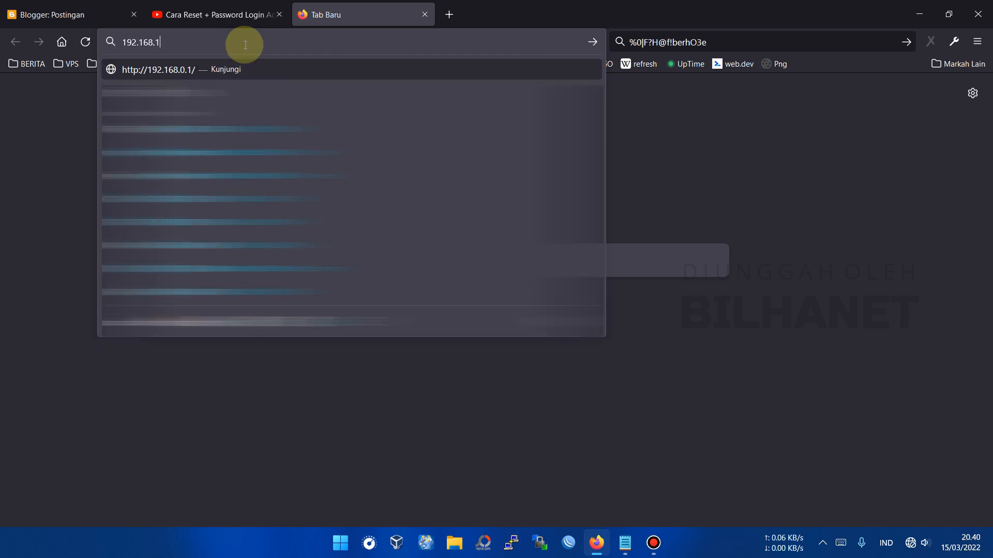
text(.1)
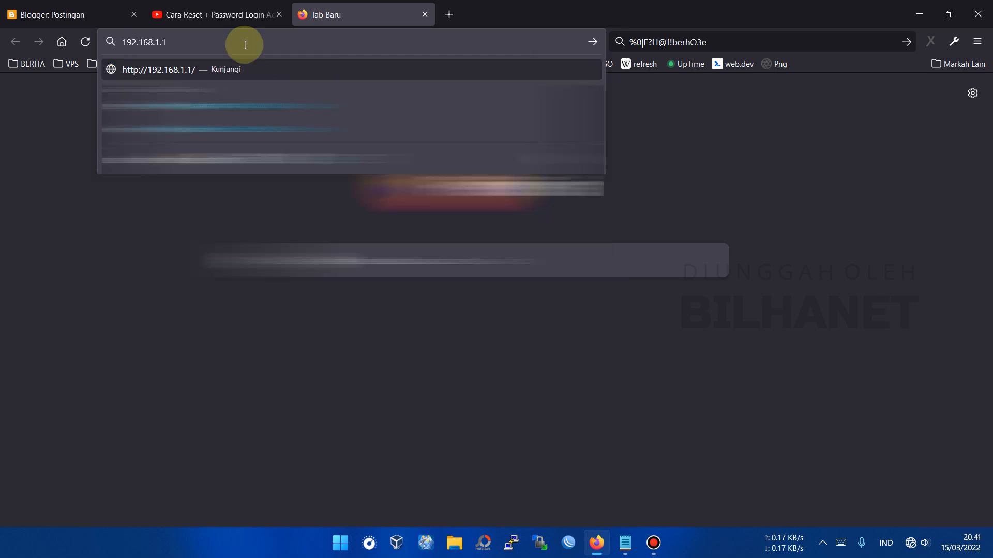
key(Return)
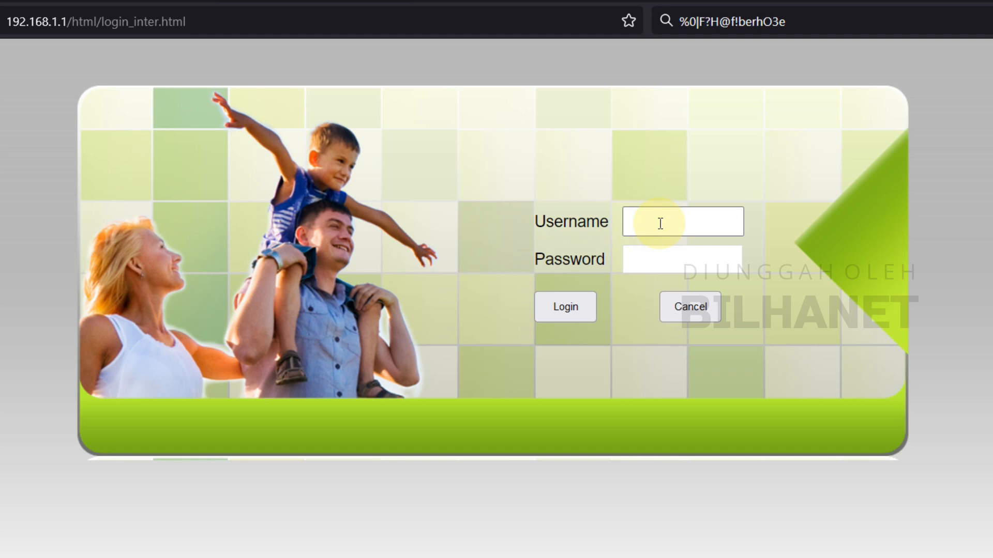
- Enter admin as the username and copy the stored password from the search bar
click(660, 223)
text(admin)
key(Tab)
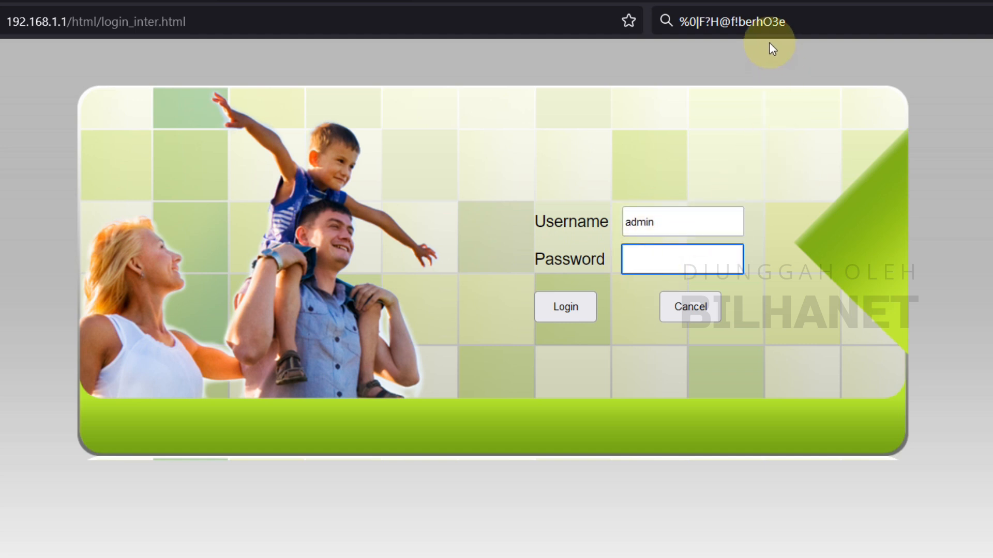
click(789, 19)
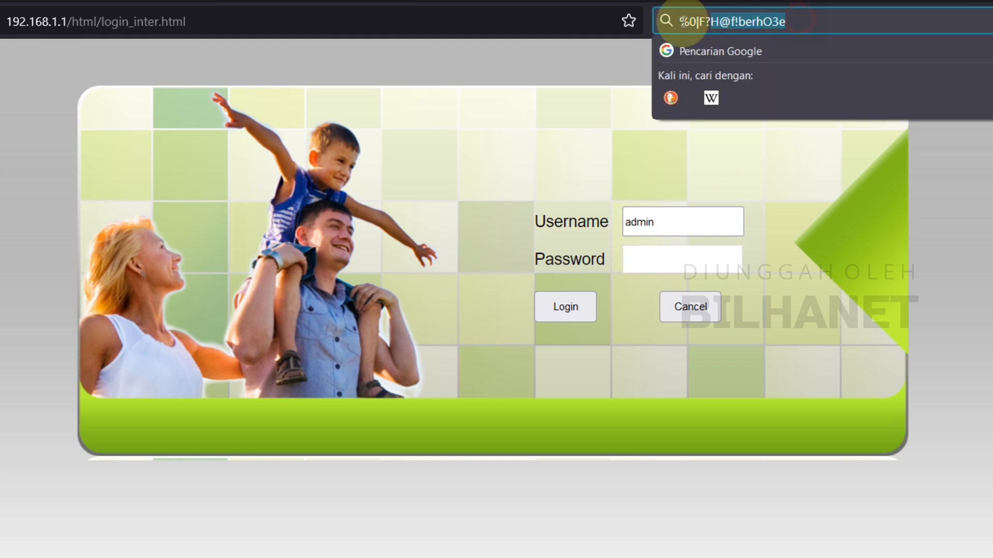
right_click(724, 22)
click(771, 124)
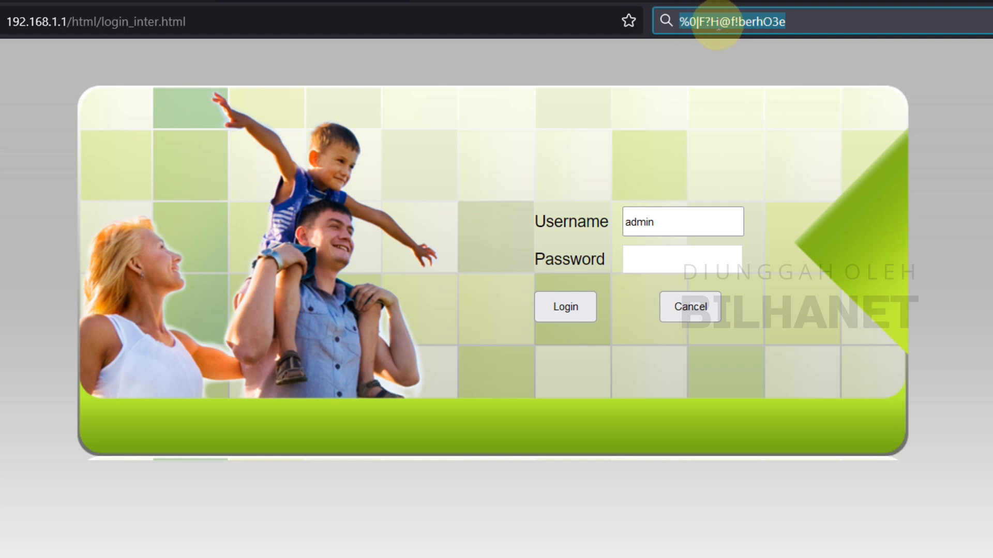
- Paste the copied password into the Password field and log in
click(684, 257)
right_click(686, 258)
click(750, 395)
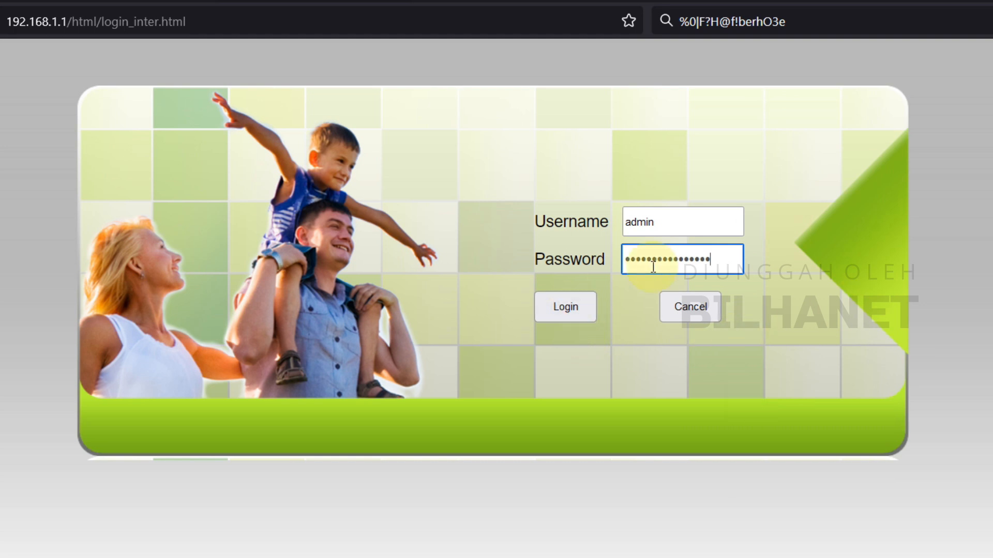
click(577, 318)
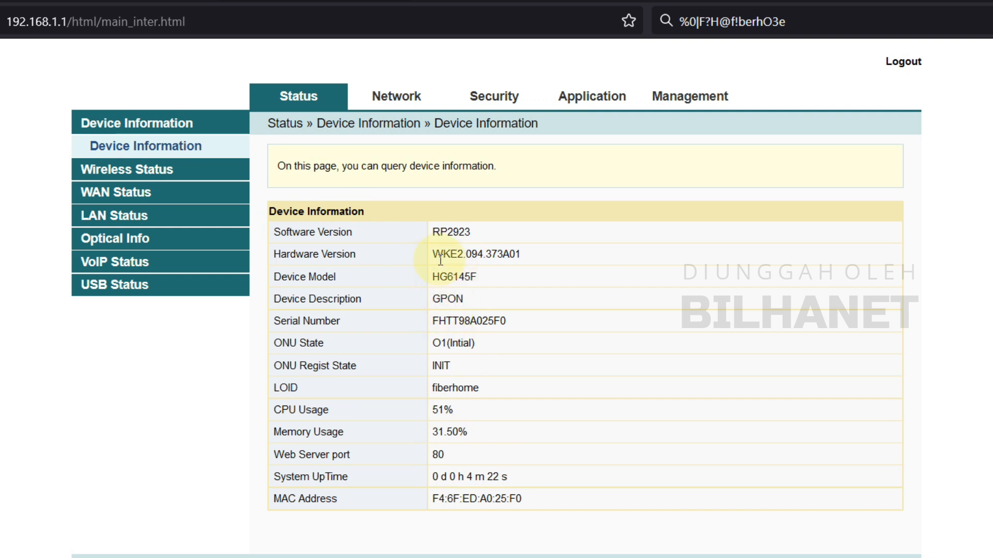
- Go to Network > 2.4G Basic and keep the 802.11 b/g/n network mode
click(411, 97)
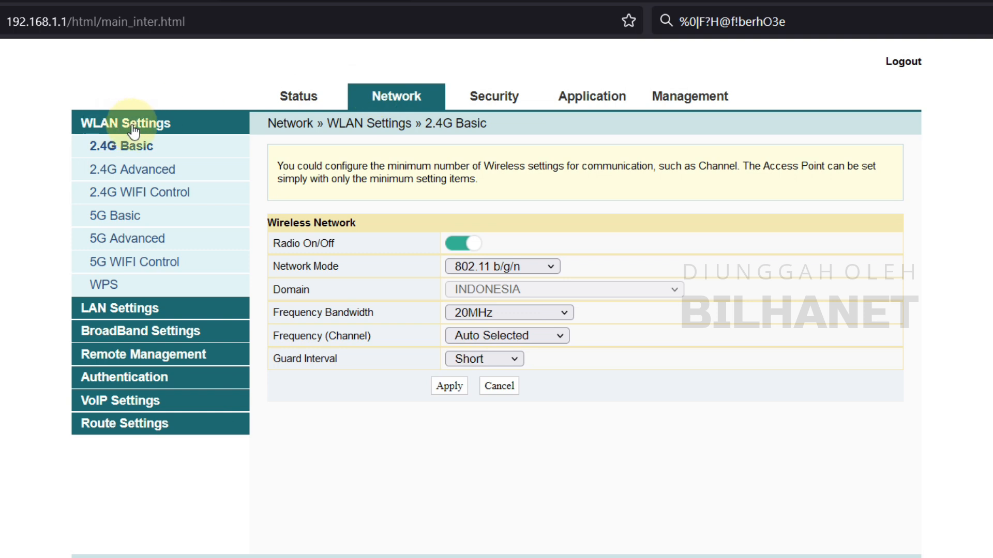
click(109, 149)
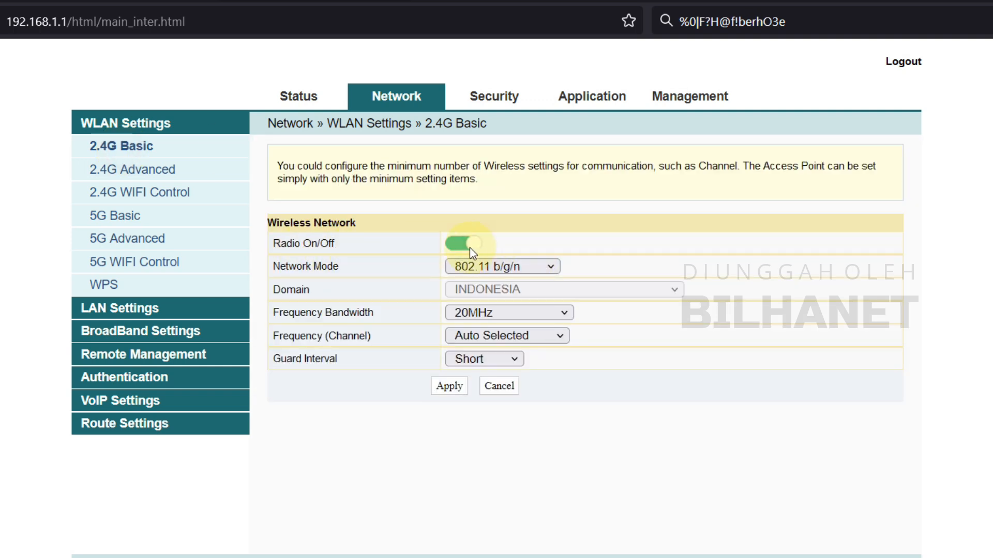
click(498, 265)
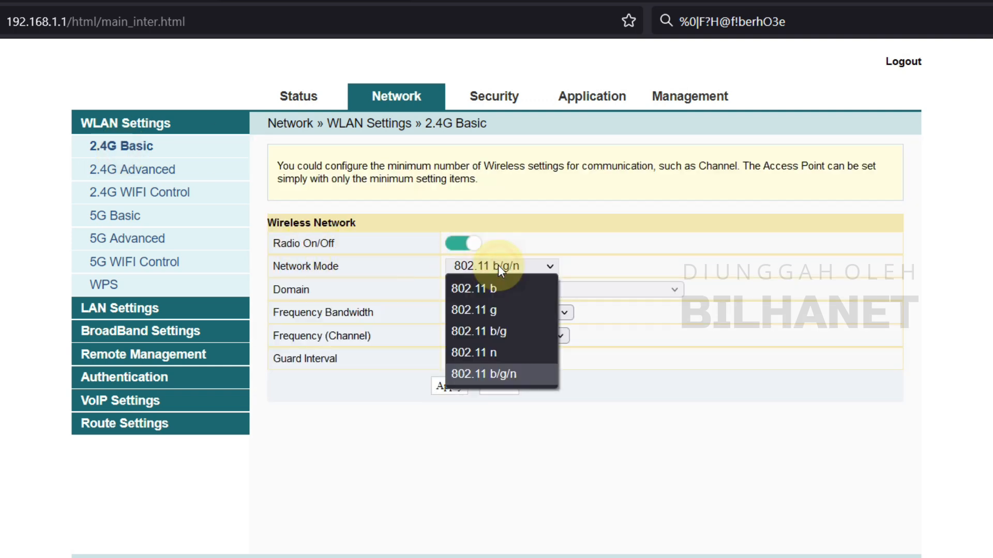
click(511, 376)
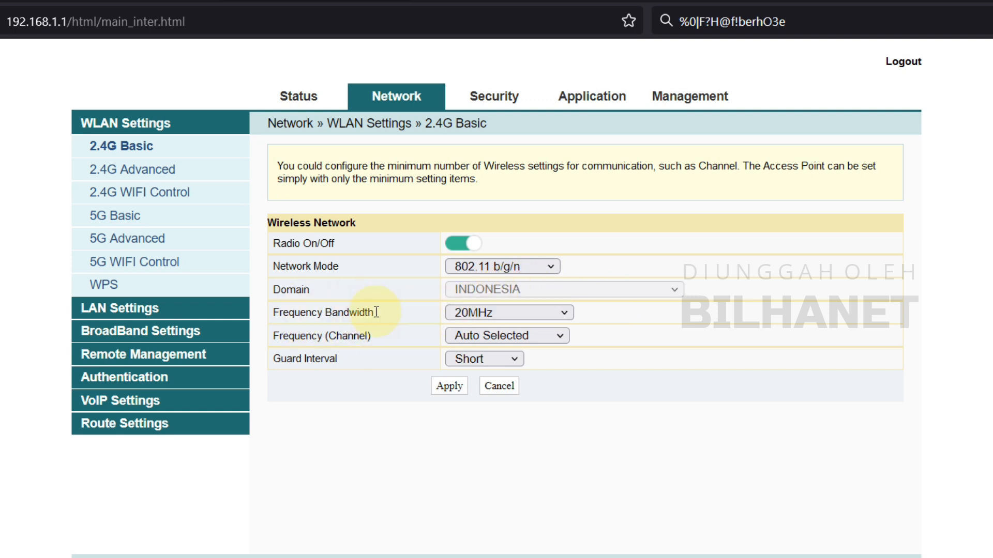
- Keep 20MHz bandwidth and automatic channel selection, and apply the 2.4G basic settings
click(480, 313)
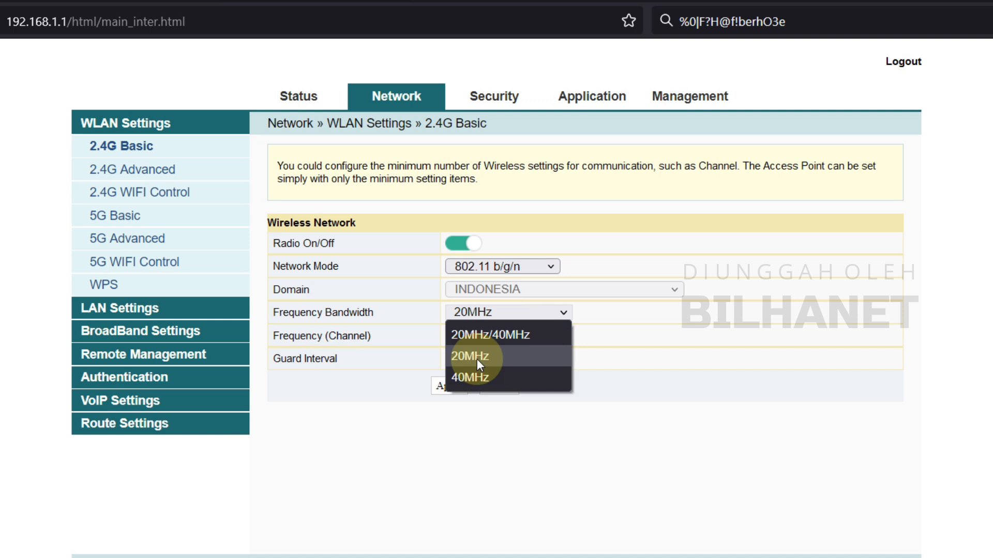
click(477, 359)
click(488, 317)
click(490, 358)
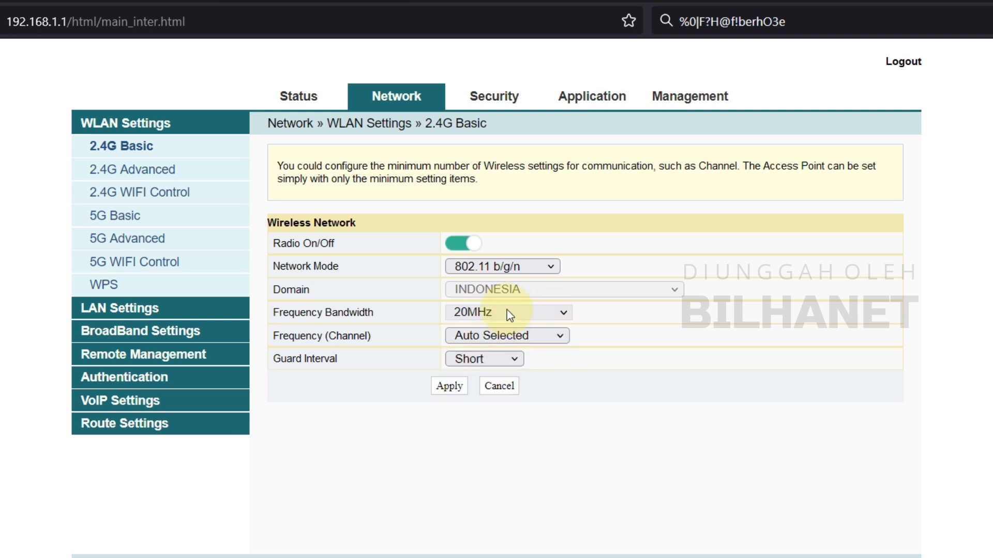
click(481, 339)
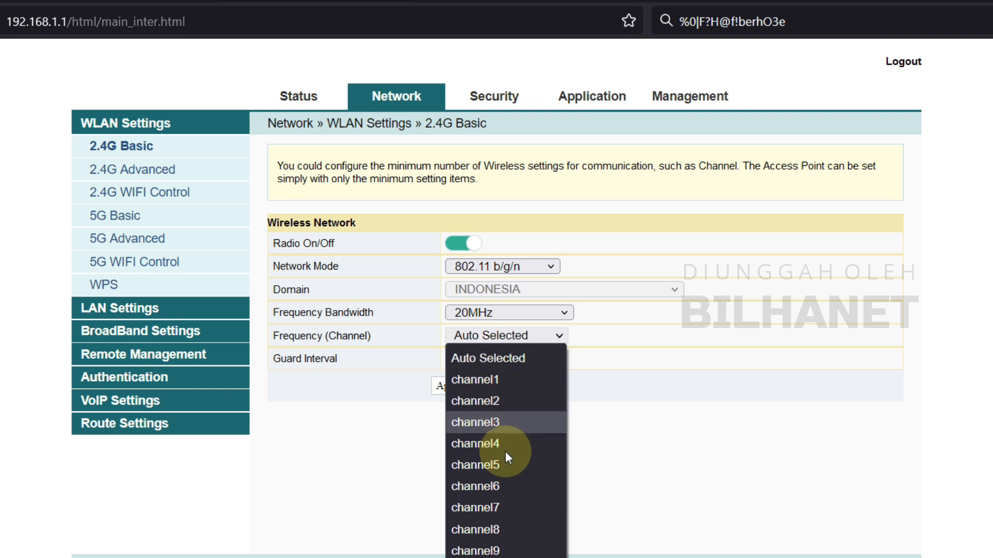
click(494, 359)
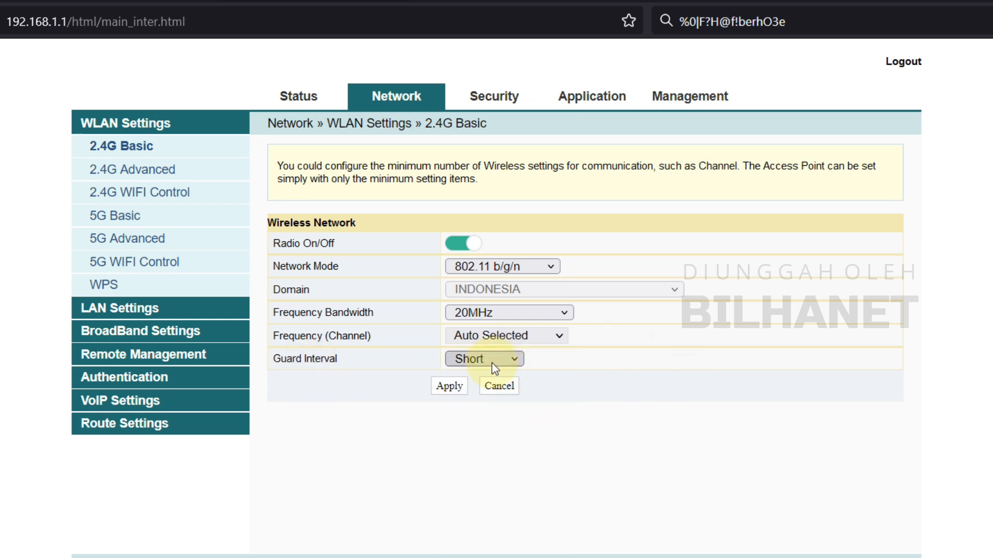
click(450, 386)
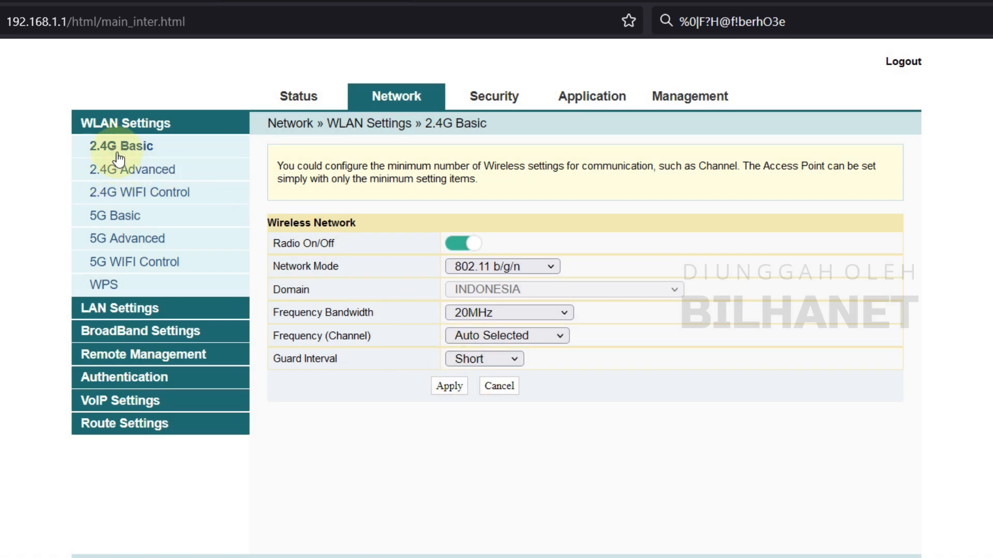
- On 2.4G Advanced, rename SSID 1 from fh_a025f0 to BILHANET #4
click(107, 171)
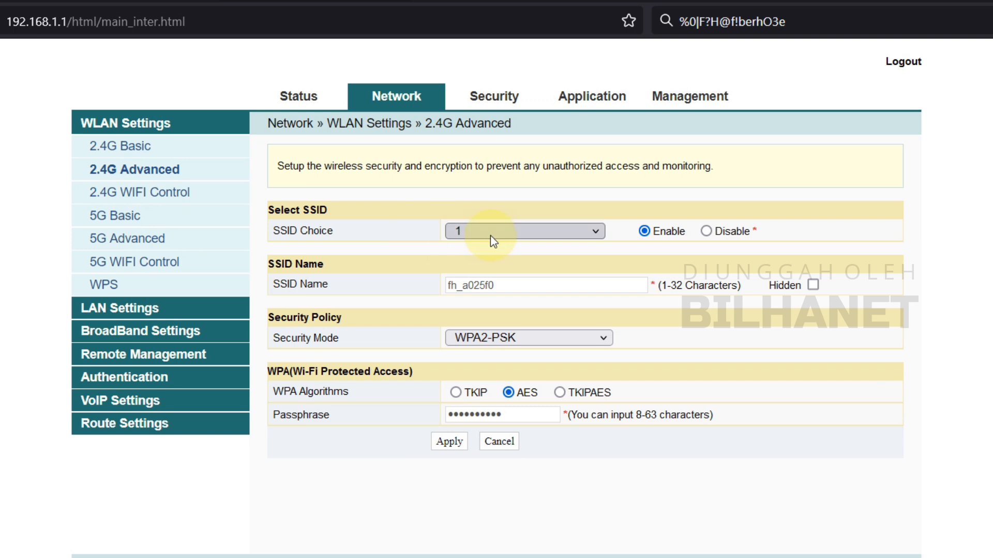
click(532, 229)
click(468, 263)
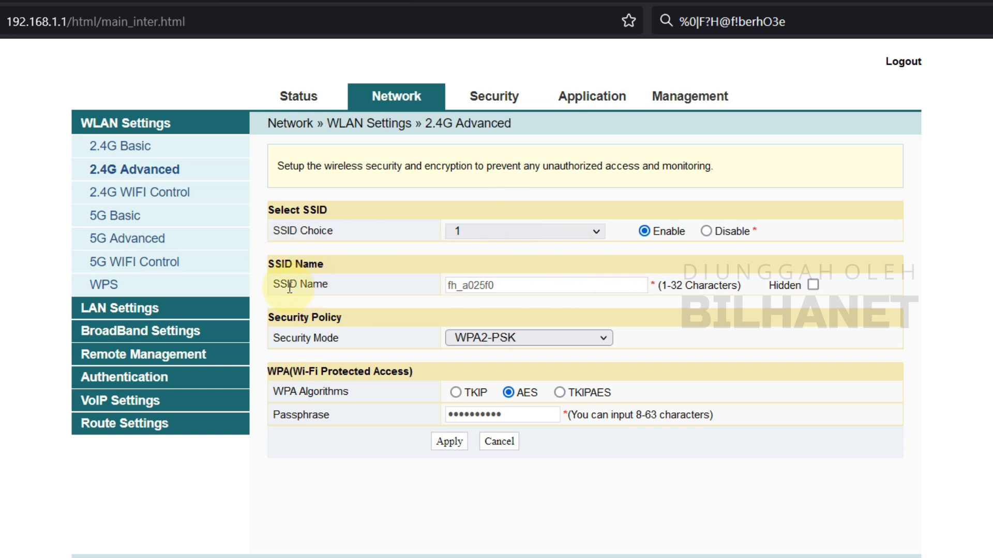
drag(507, 283, 401, 284)
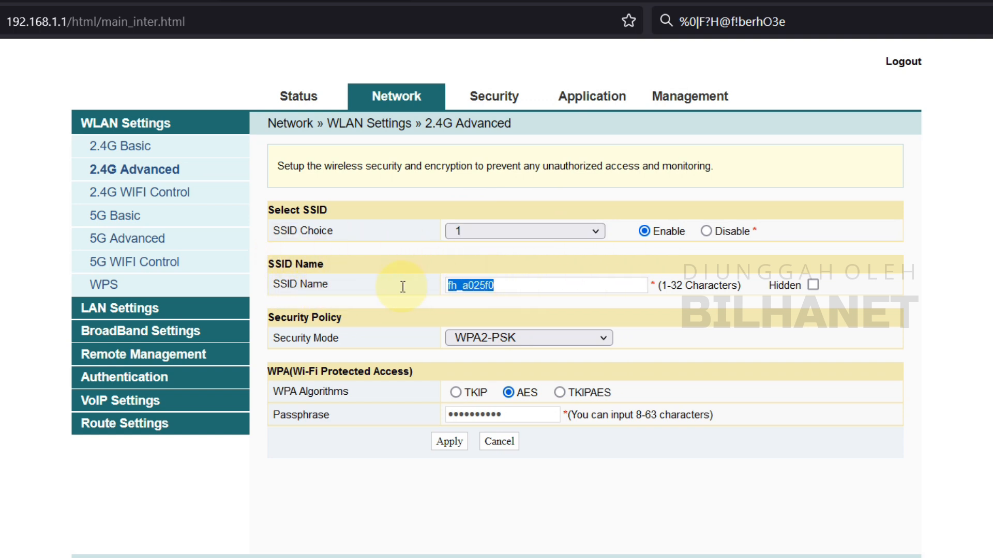
text(BILHANET )
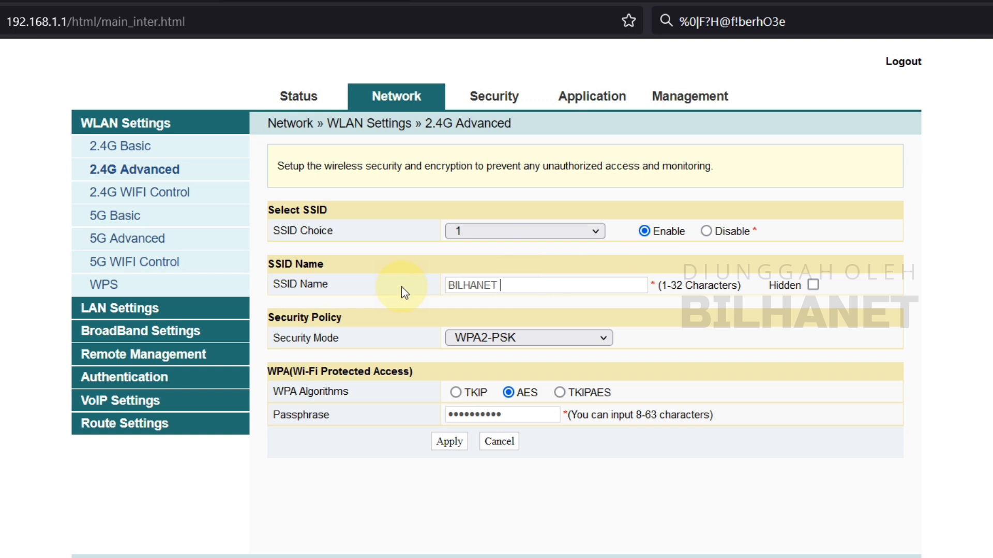
text(#4)
- Set security mode OpenSystem with encryption type None and apply the 2.4G changes
click(460, 339)
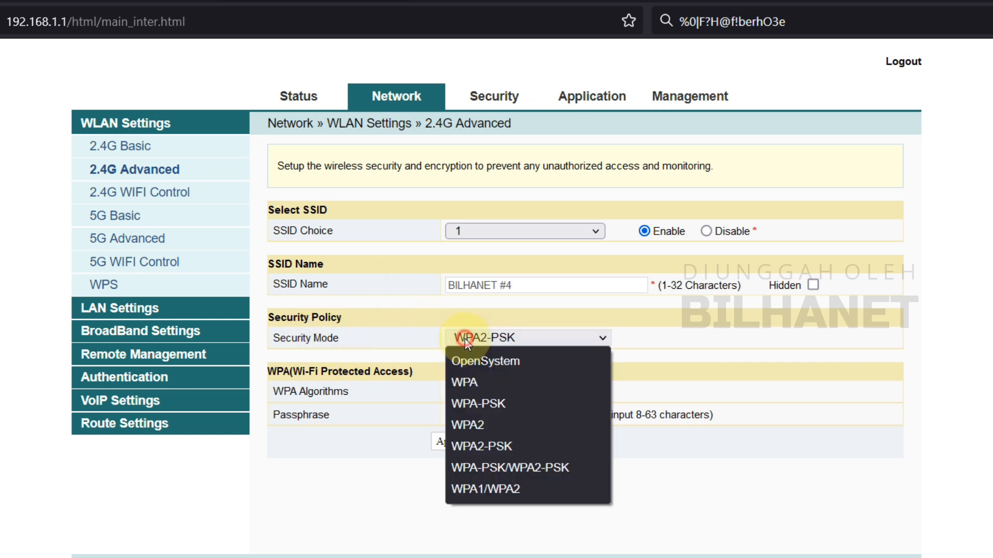
click(481, 358)
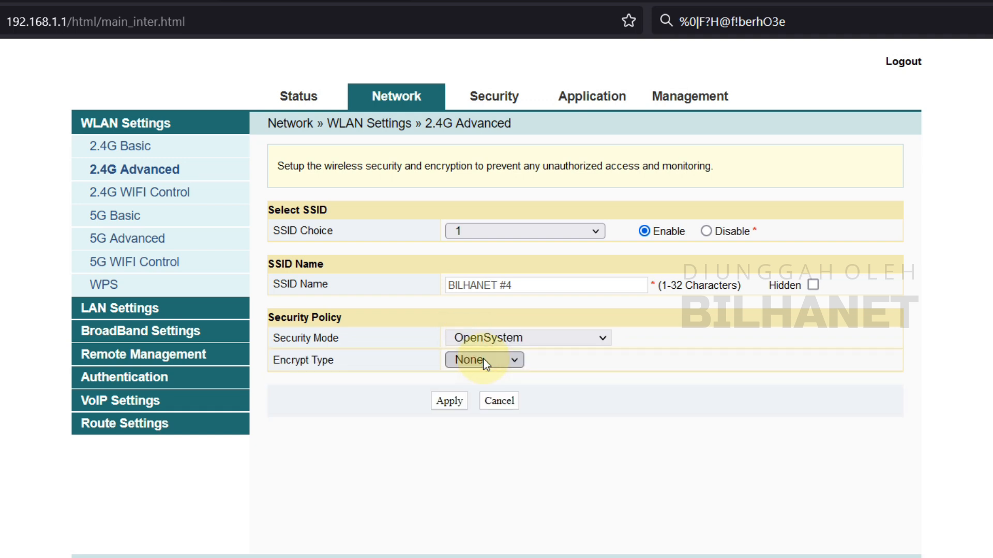
click(494, 341)
click(495, 341)
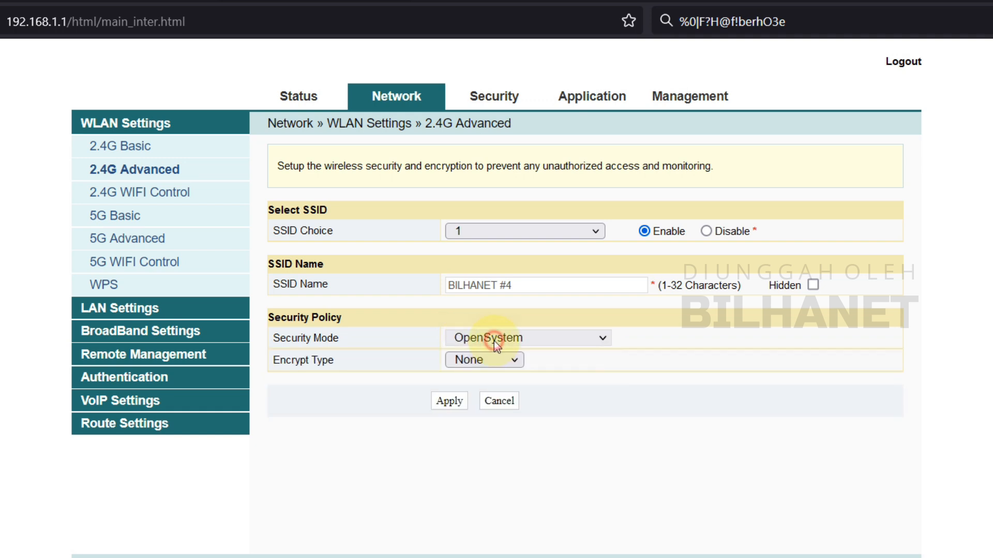
click(485, 360)
click(484, 360)
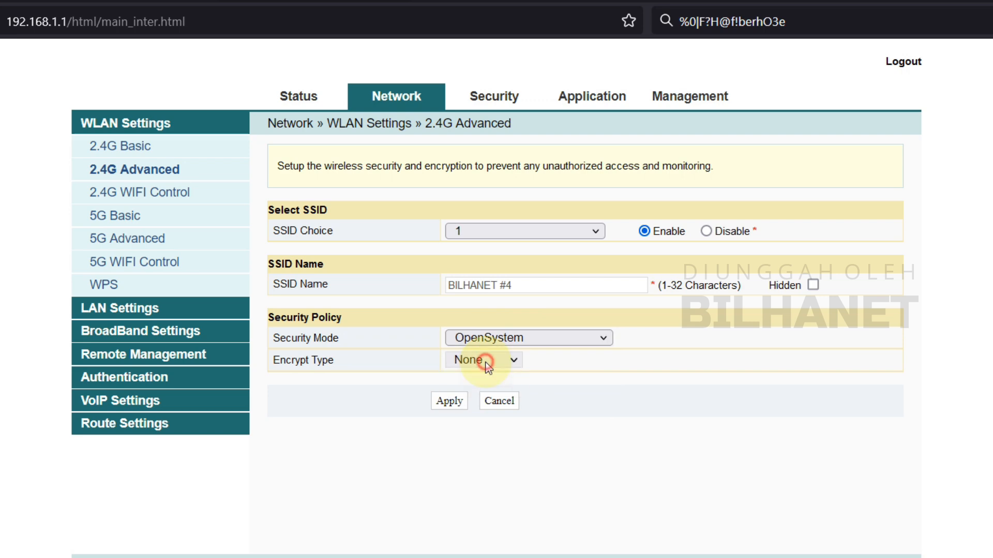
click(602, 358)
click(449, 402)
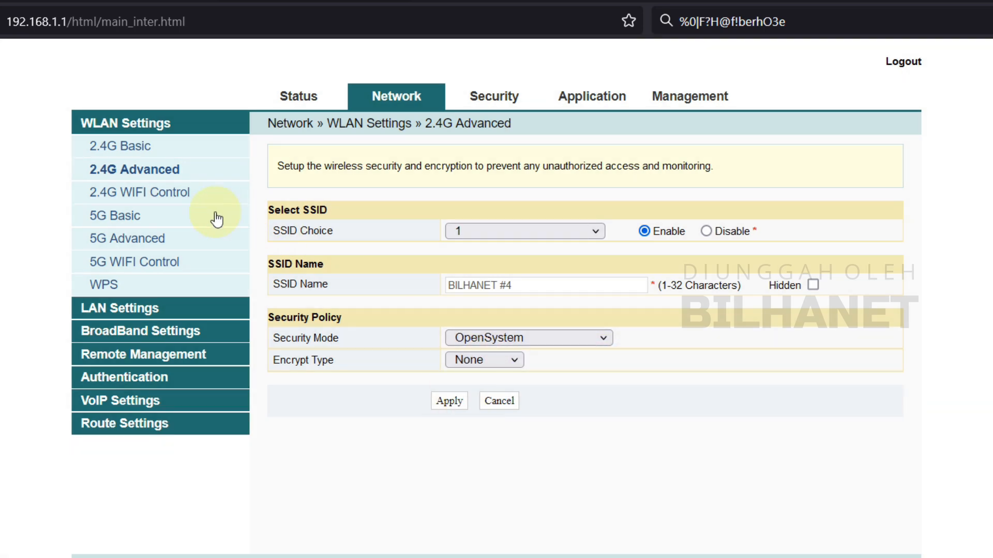
- Check the 2.4G WiFi Control page, leaving transmit power at 100%
click(103, 196)
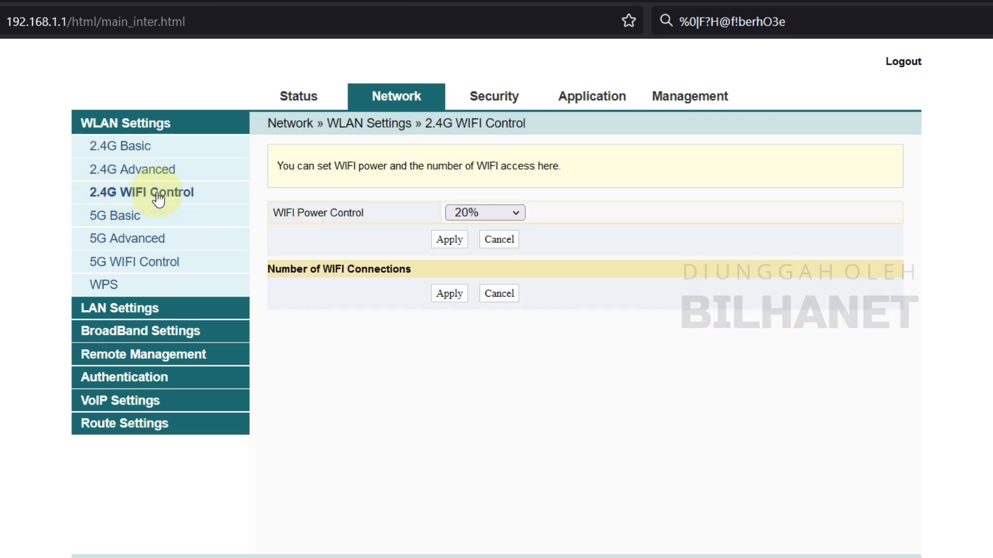
click(504, 221)
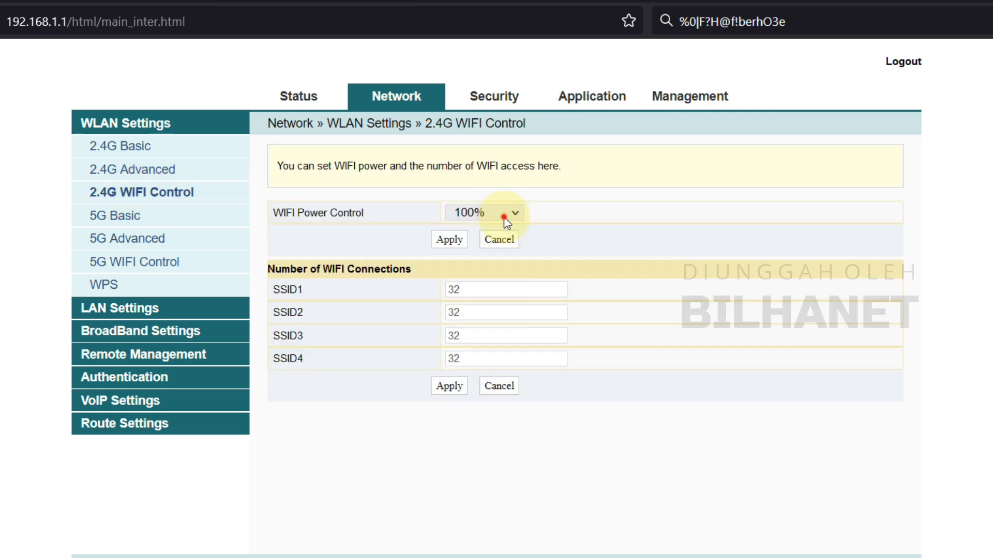
click(479, 212)
click(581, 214)
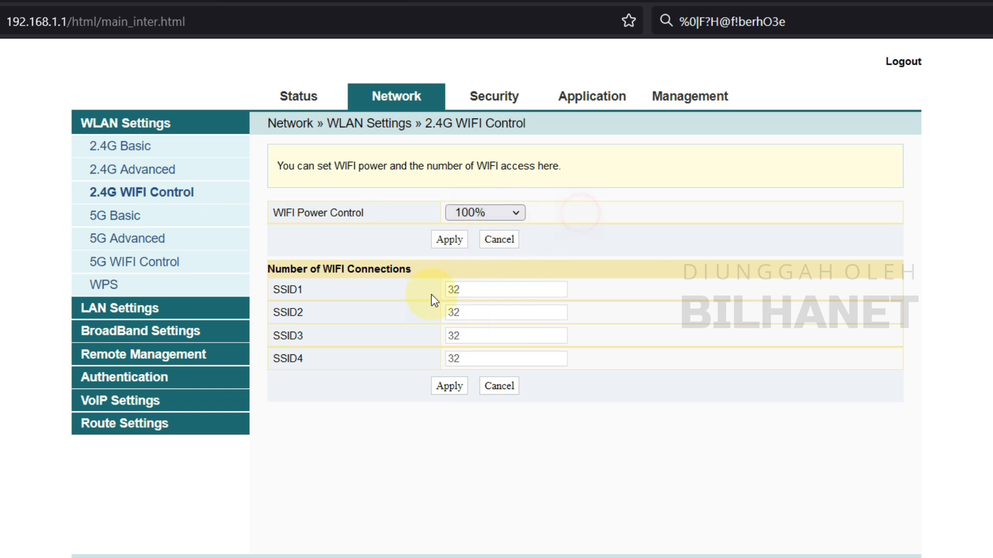
click(123, 217)
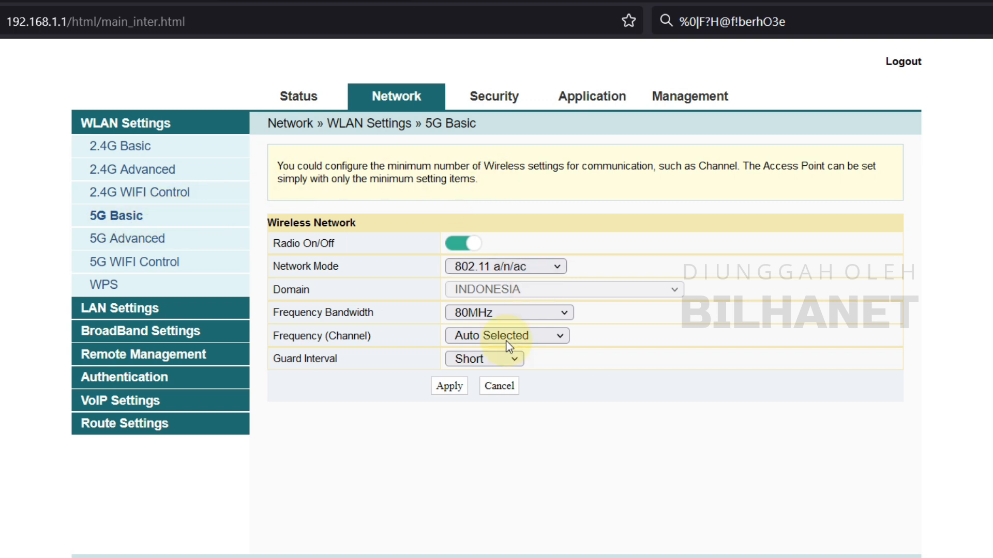
- Keep 802.11 a/n/ac, set 20MHz/40MHz bandwidth and channel161, and apply the 5G settings
click(480, 265)
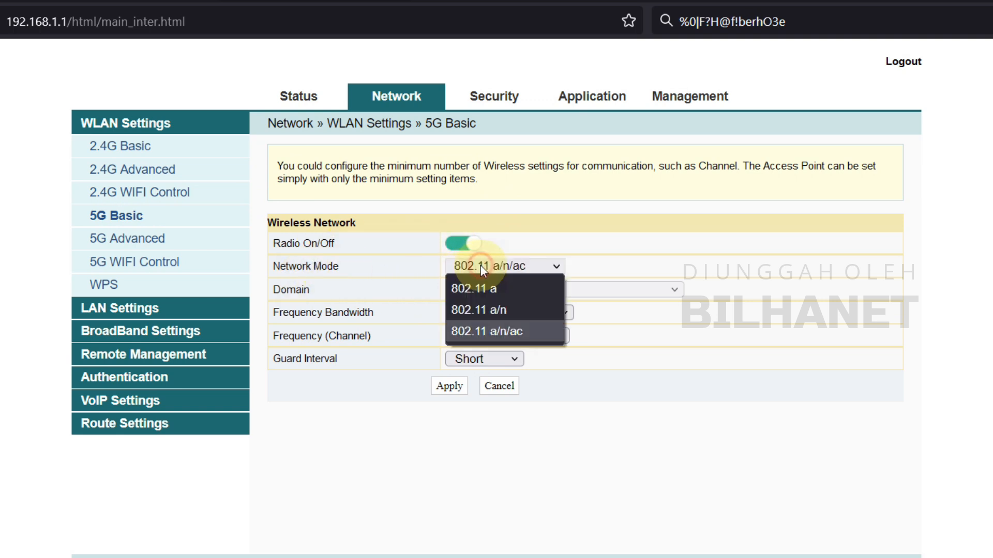
click(519, 330)
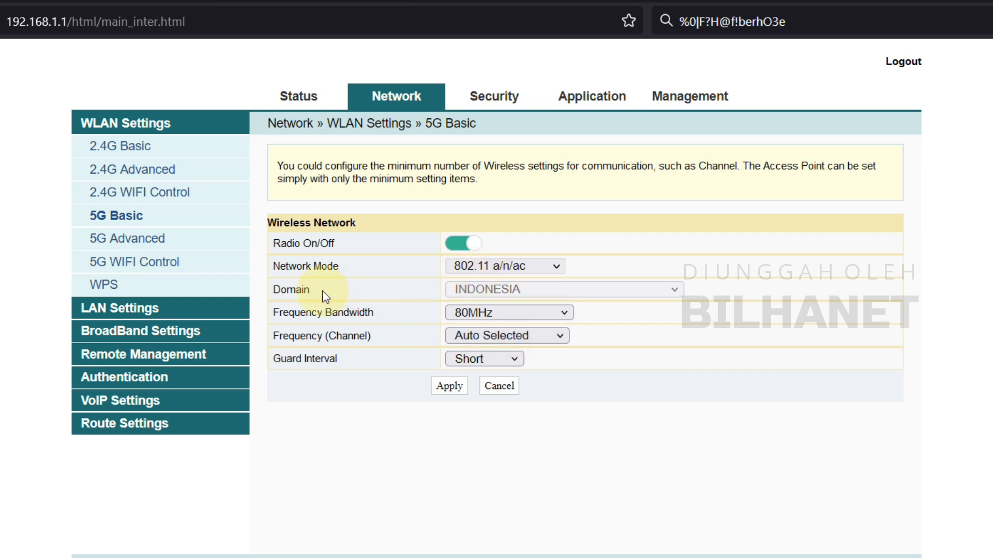
click(499, 314)
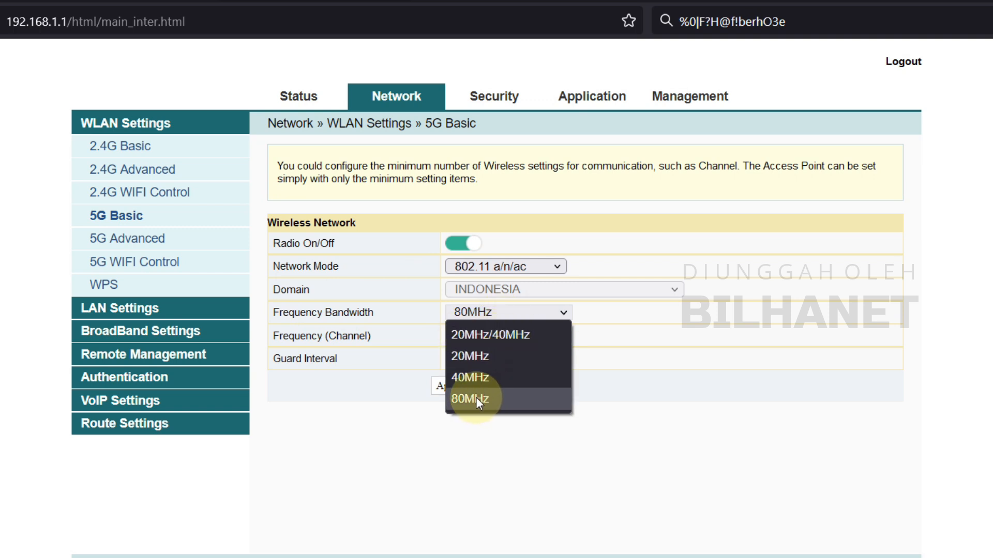
click(504, 336)
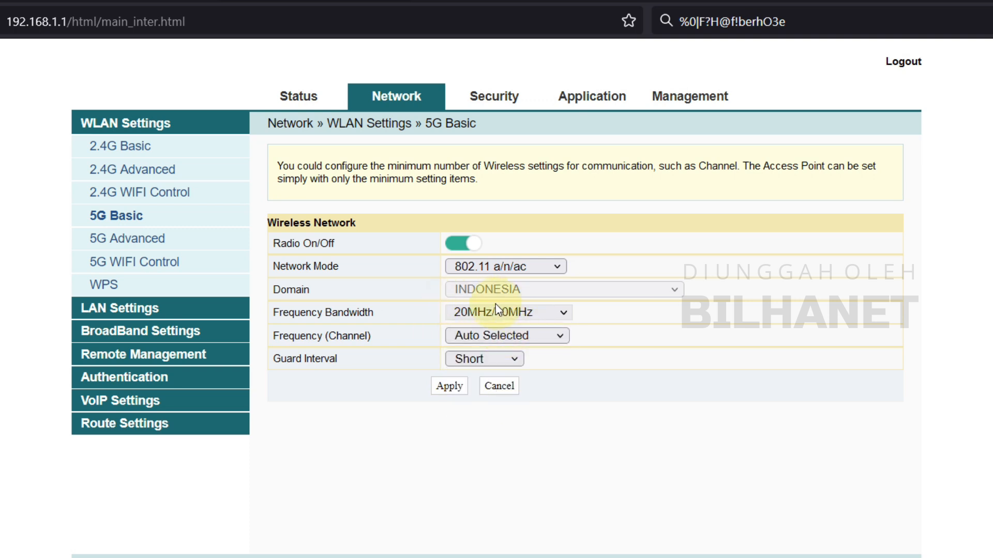
click(486, 336)
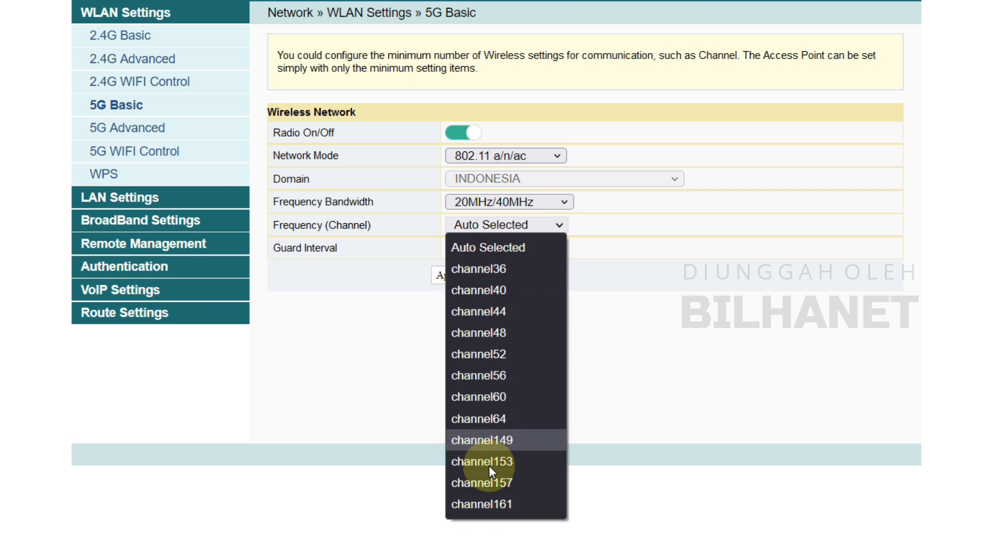
click(502, 504)
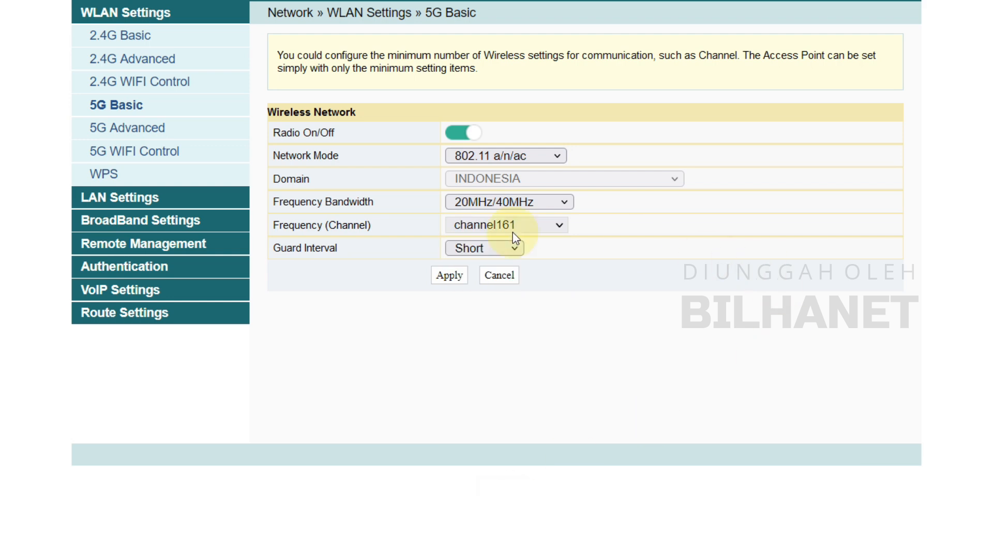
click(449, 276)
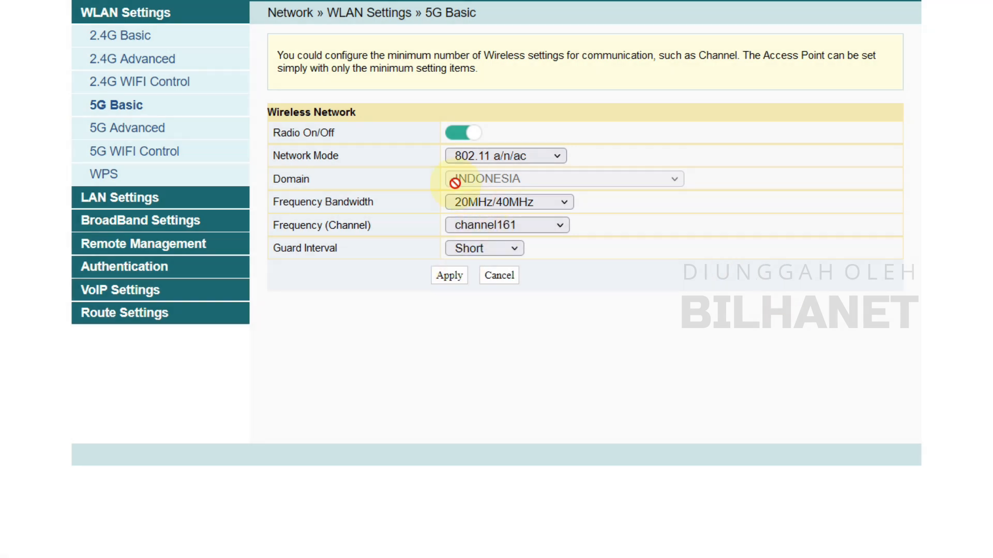
- On 5G Advanced, rename SSID 1 to BILHANET #4
click(113, 130)
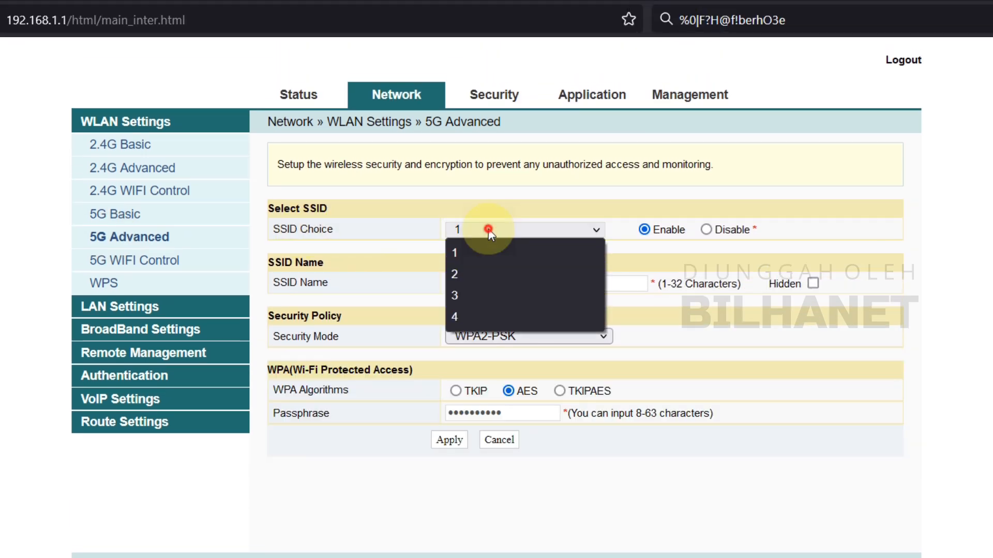
click(488, 229)
click(488, 228)
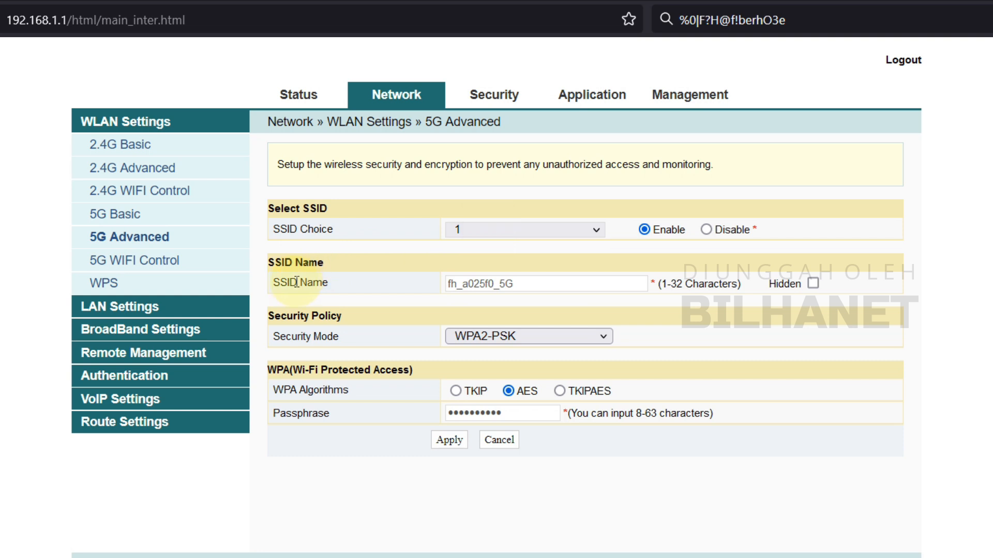
drag(531, 284, 402, 282)
text(BIL)
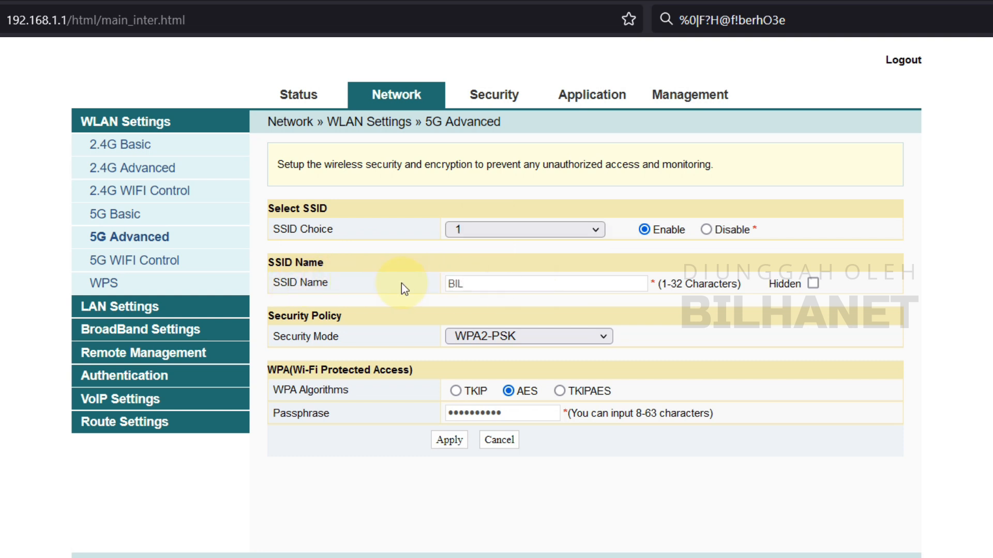
text(HANET #4)
drag(520, 283, 446, 285)
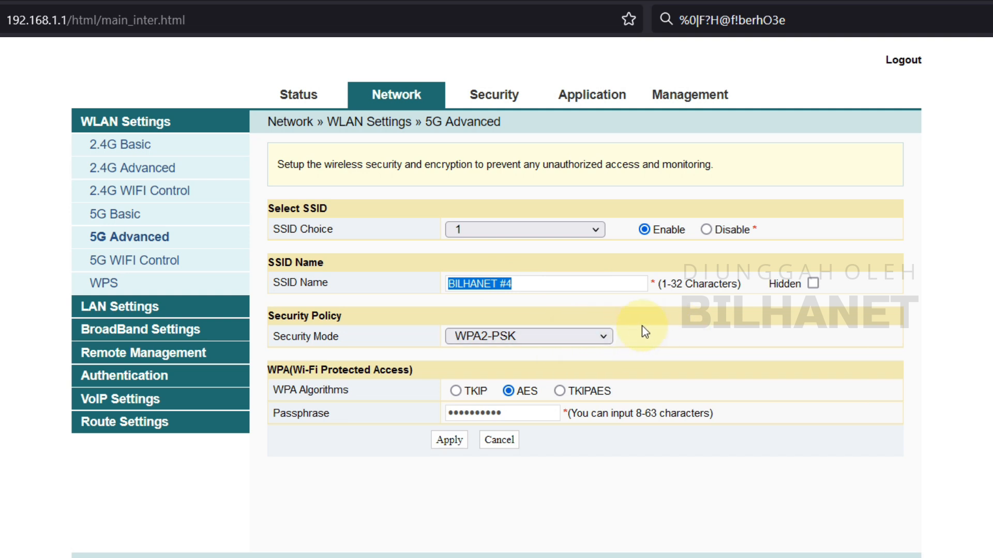
click(521, 284)
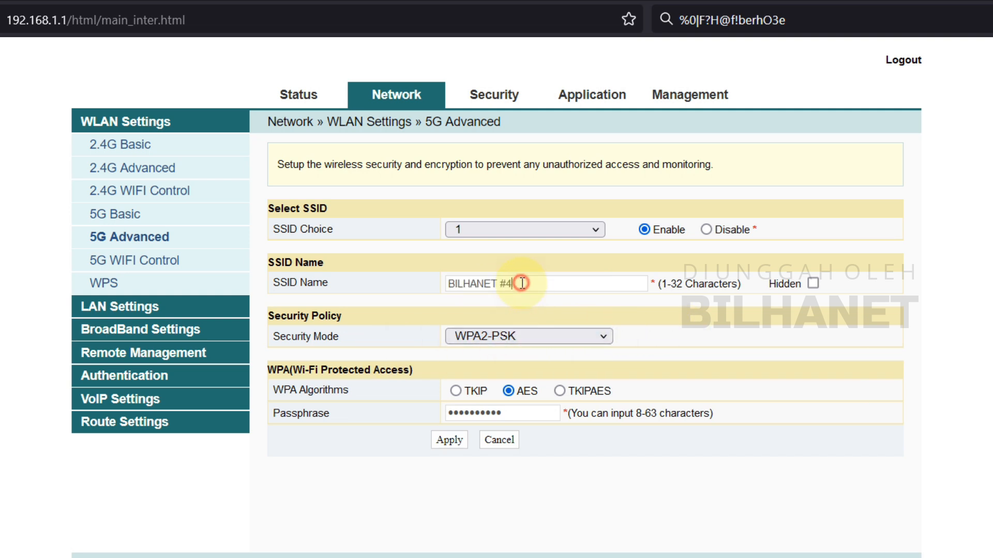
- Set the 5G network to OpenSystem security with no encryption and apply
click(551, 336)
click(484, 357)
click(450, 401)
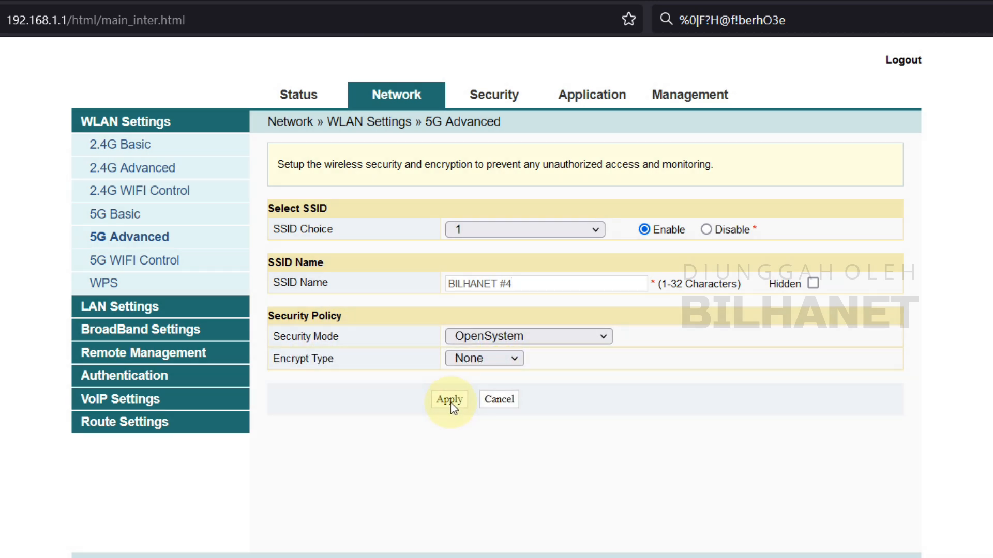
click(108, 264)
click(127, 260)
- Confirm 5G WiFi power stays at 100%, glance at WPS, then open LAN Settings
click(506, 221)
click(502, 218)
click(130, 240)
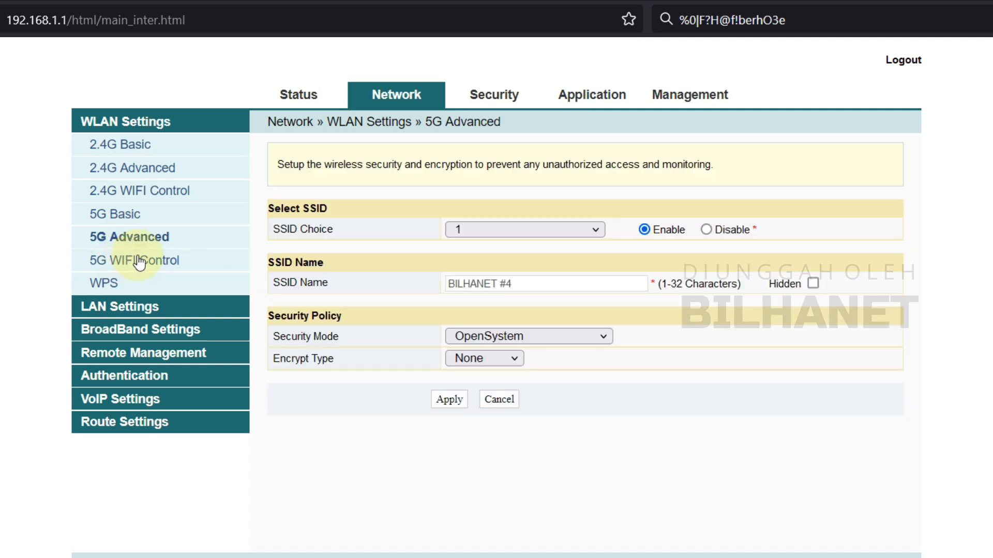
click(135, 261)
click(103, 282)
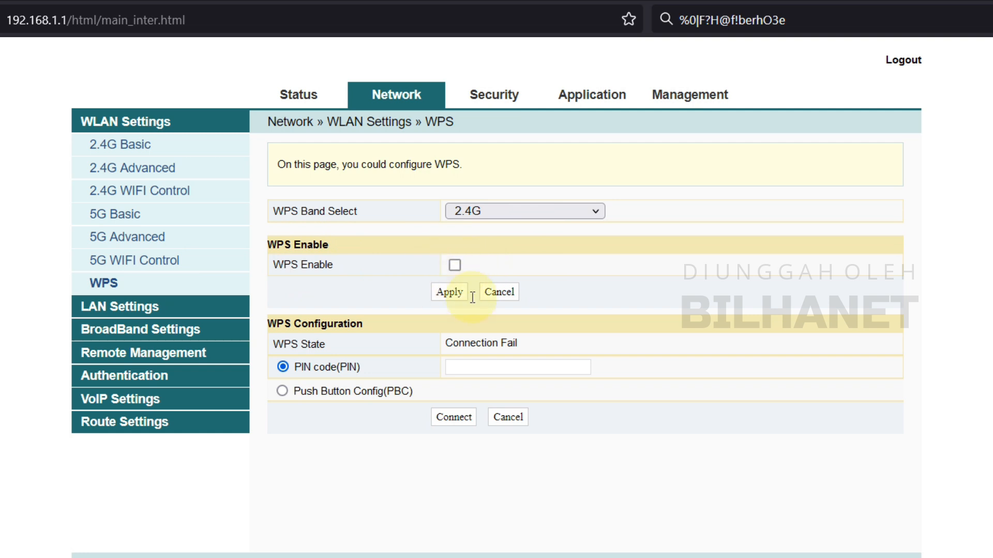
click(135, 308)
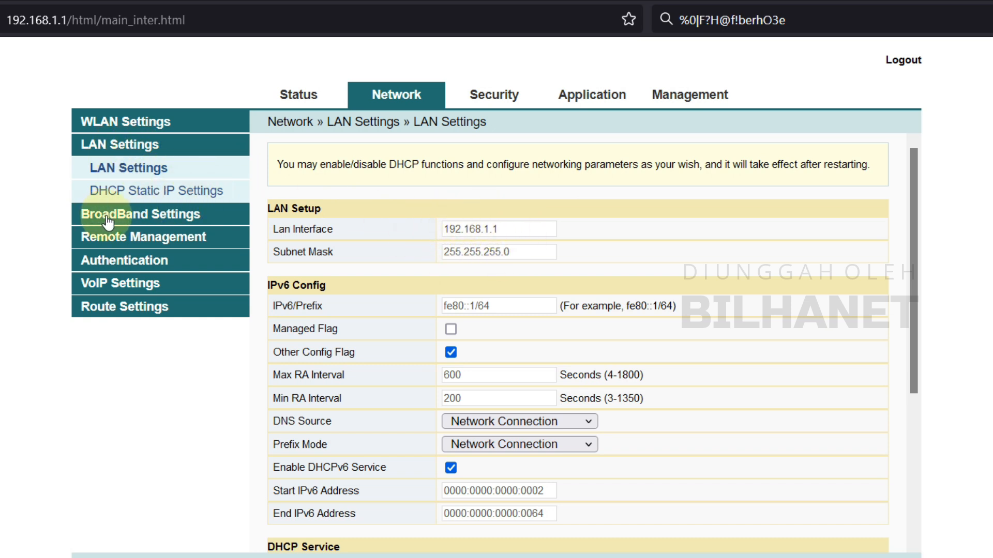
- Delete the 1_TR069_VOIP_R_VID_100 WAN connection under Internet Settings and confirm
click(125, 214)
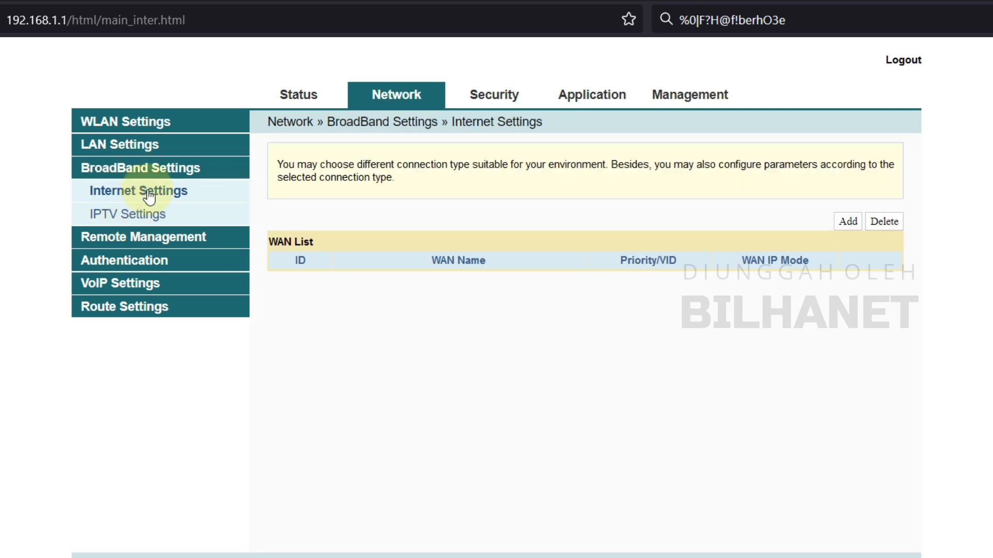
click(130, 190)
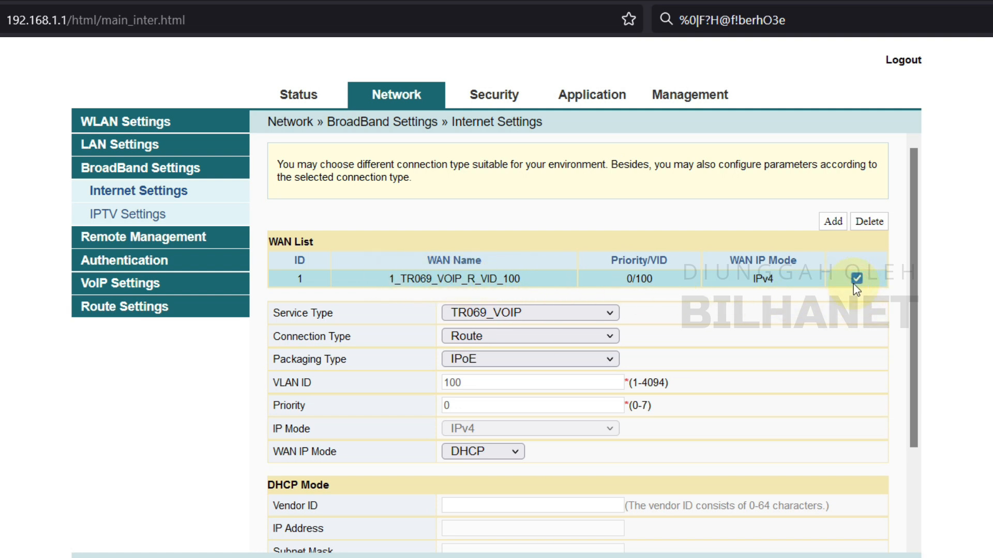
click(876, 225)
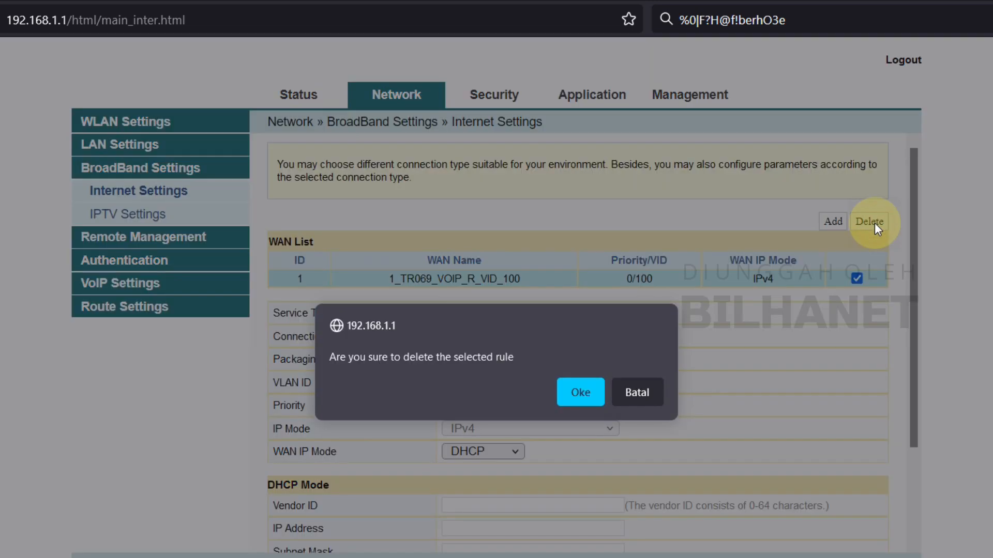
click(585, 392)
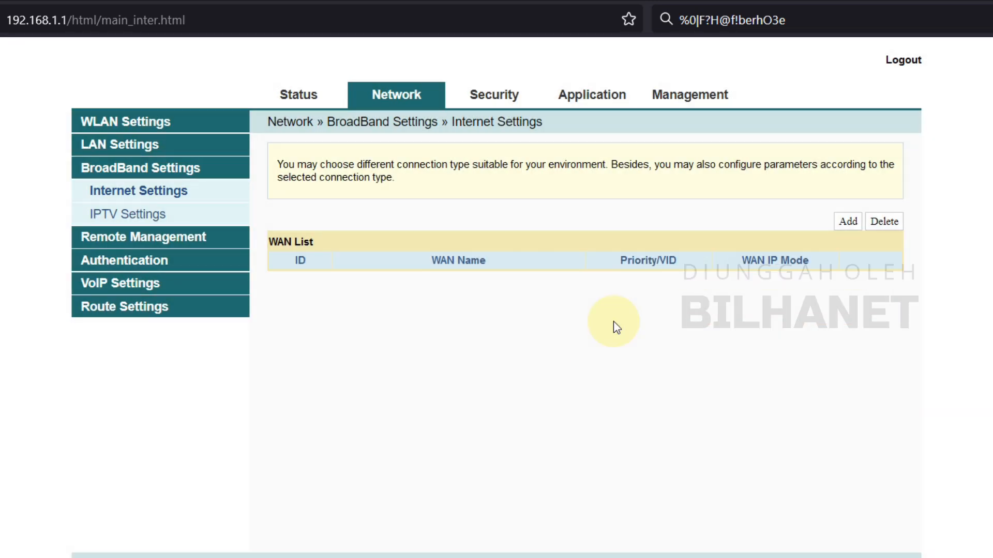
click(540, 336)
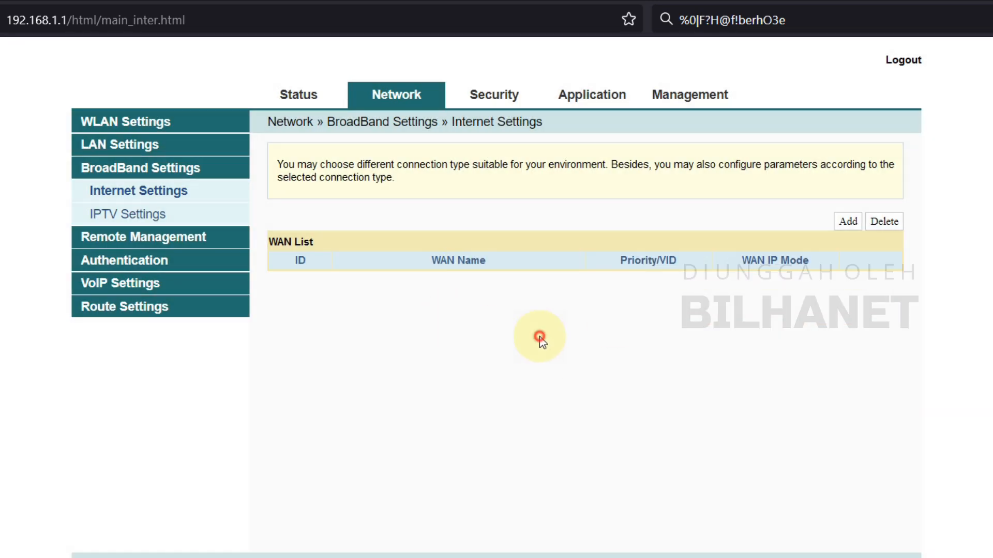
- Add a new WAN connection with INTERNET service type and Route connection type
click(164, 190)
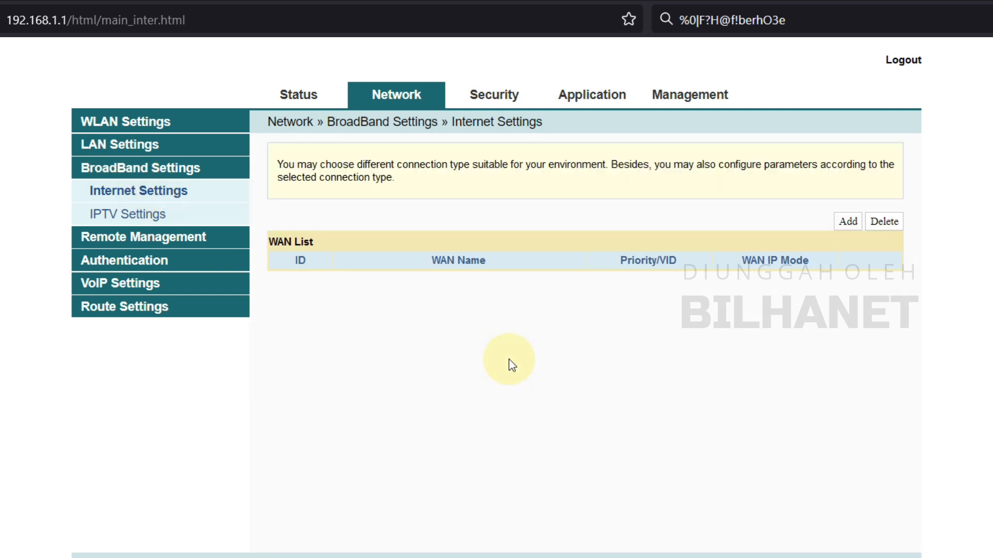
click(849, 223)
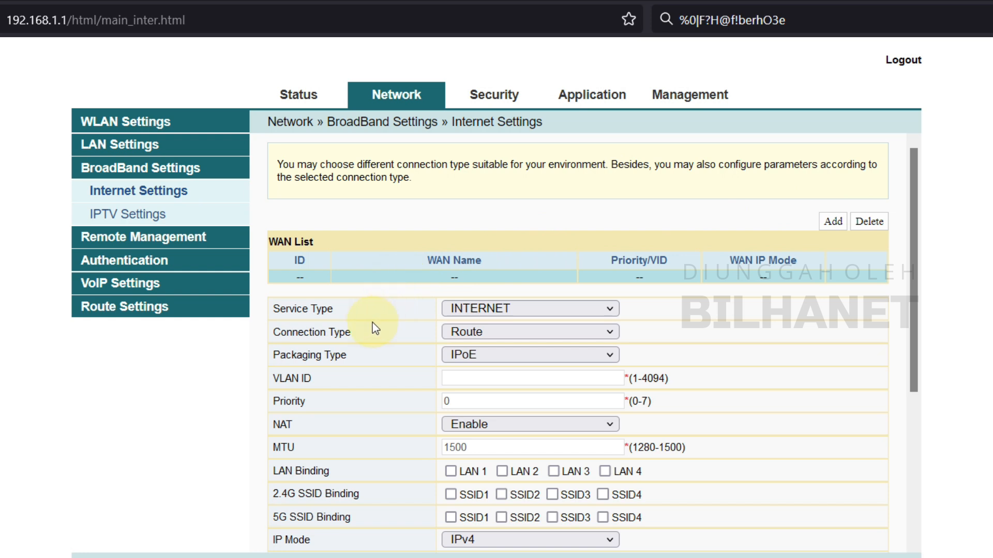
click(497, 310)
click(497, 312)
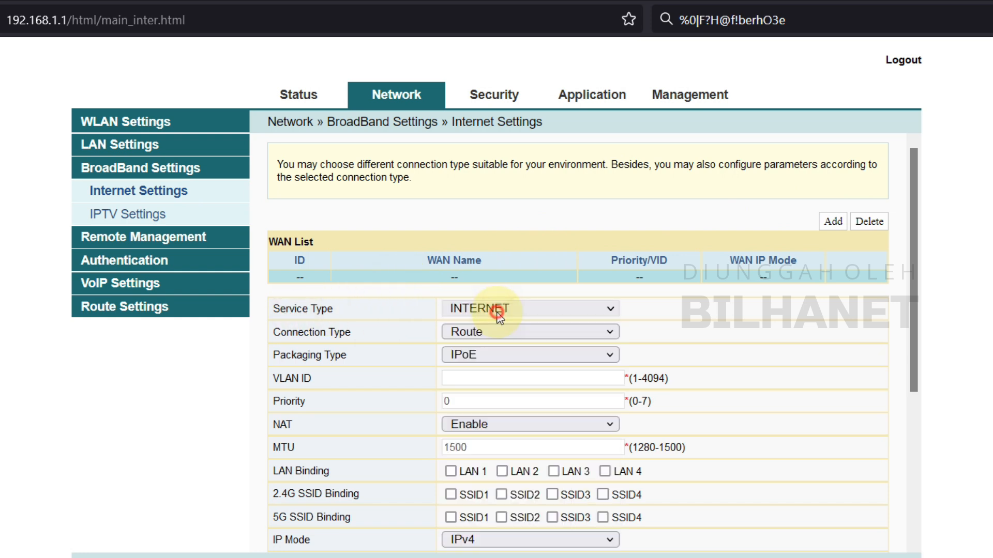
click(463, 336)
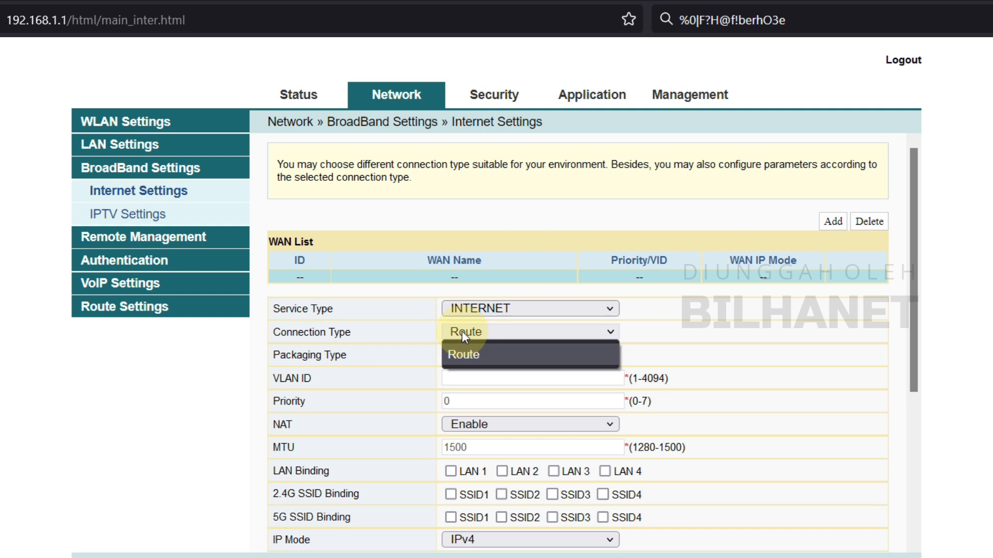
click(476, 355)
click(488, 332)
click(487, 351)
click(488, 333)
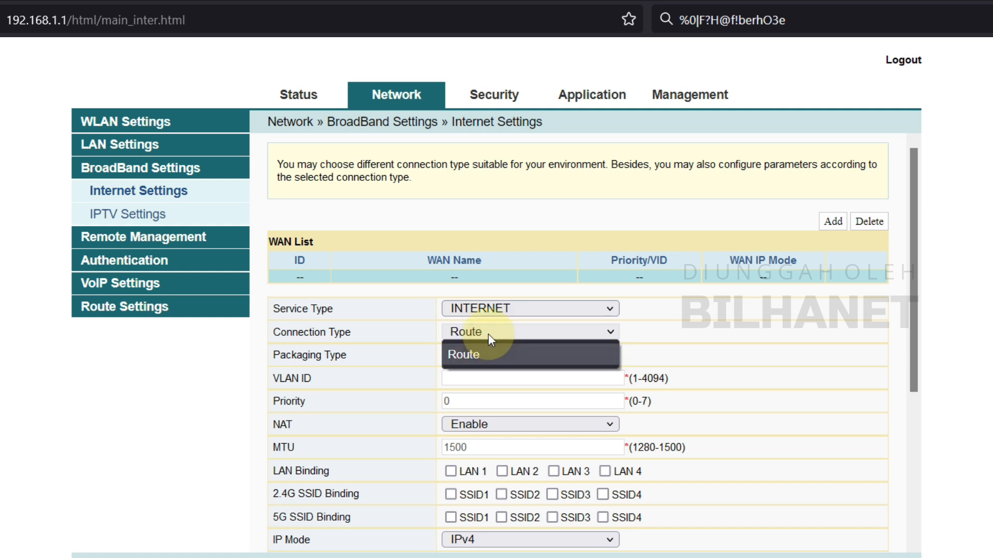
click(490, 353)
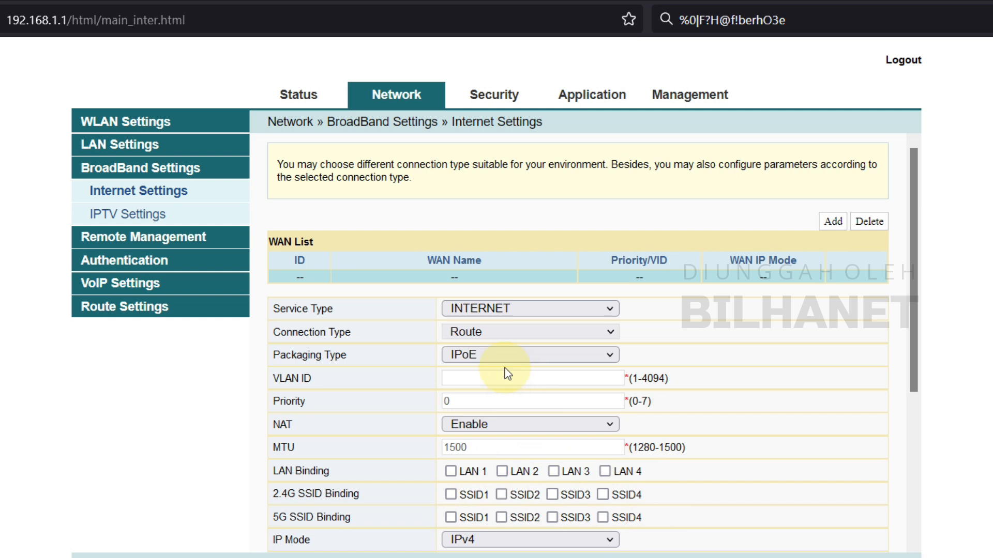
click(463, 333)
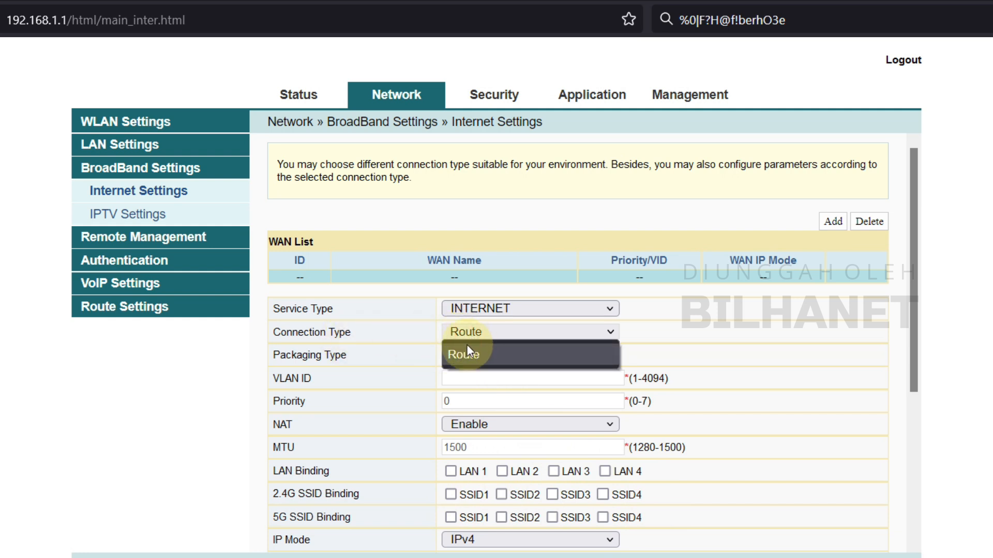
click(477, 356)
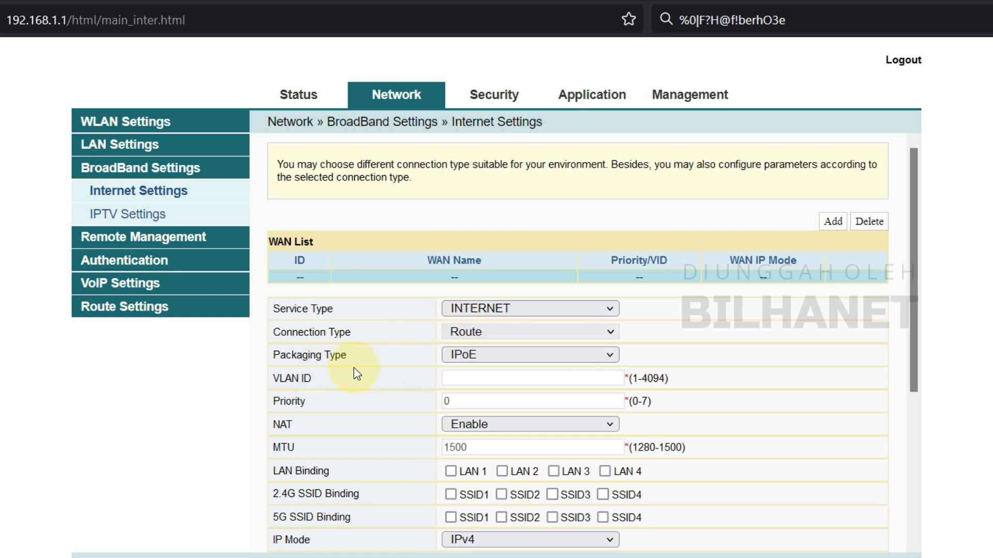
- Choose IPoE packaging and check the VLAN ID field's 4094 range limit
click(473, 356)
click(476, 383)
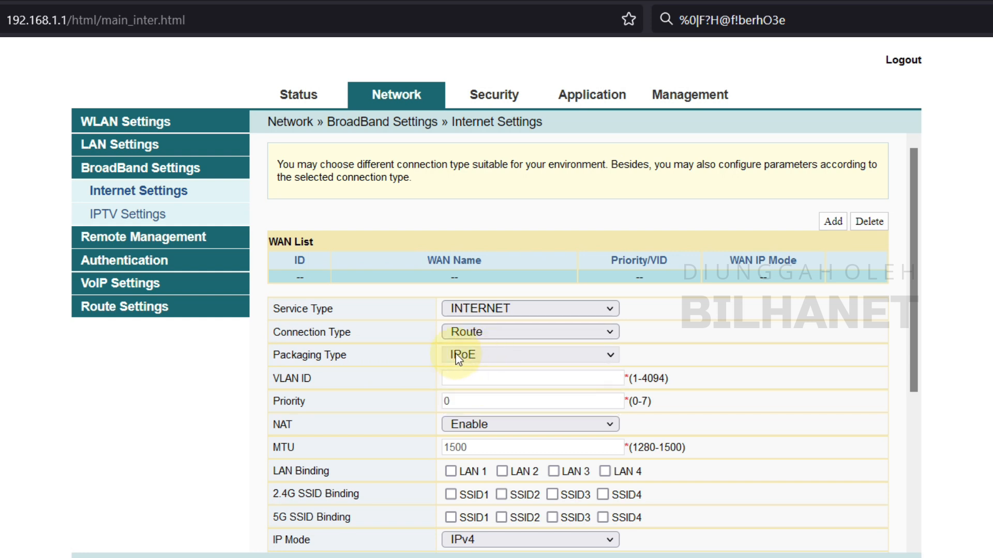
drag(629, 380, 626, 379)
click(632, 379)
click(460, 381)
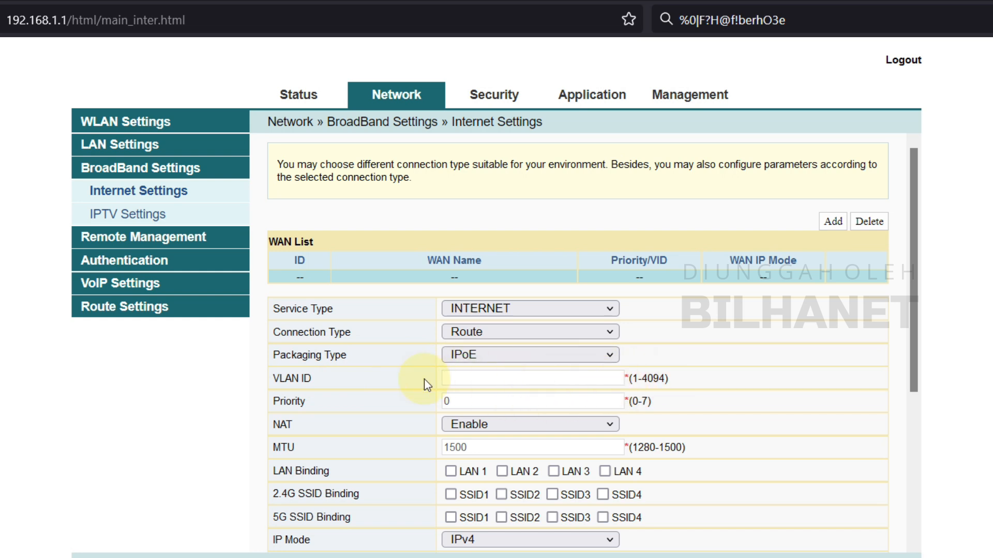
double_click(652, 378)
- Set the connection's VLAN ID to 4094 and disable NAT
right_click(653, 378)
click(682, 391)
right_click(451, 380)
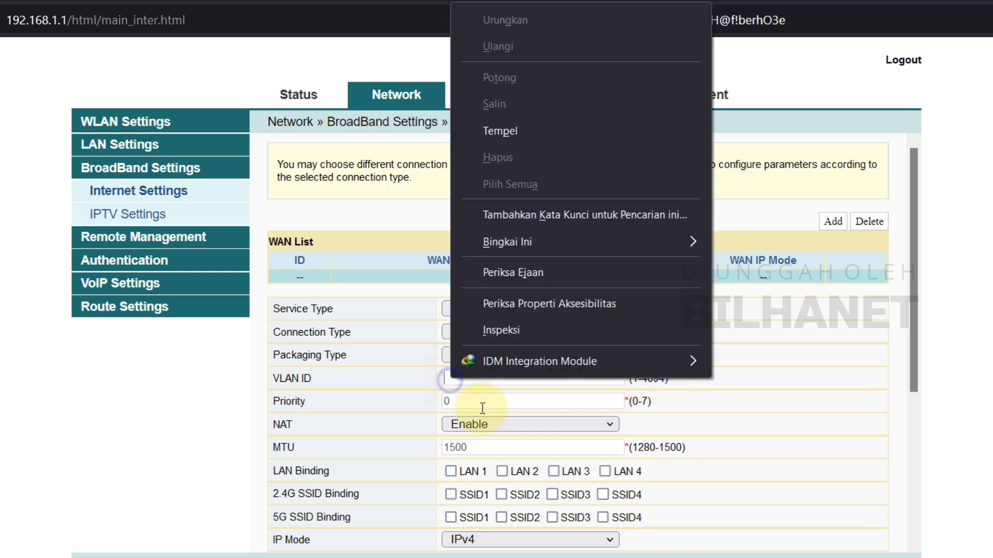
click(507, 132)
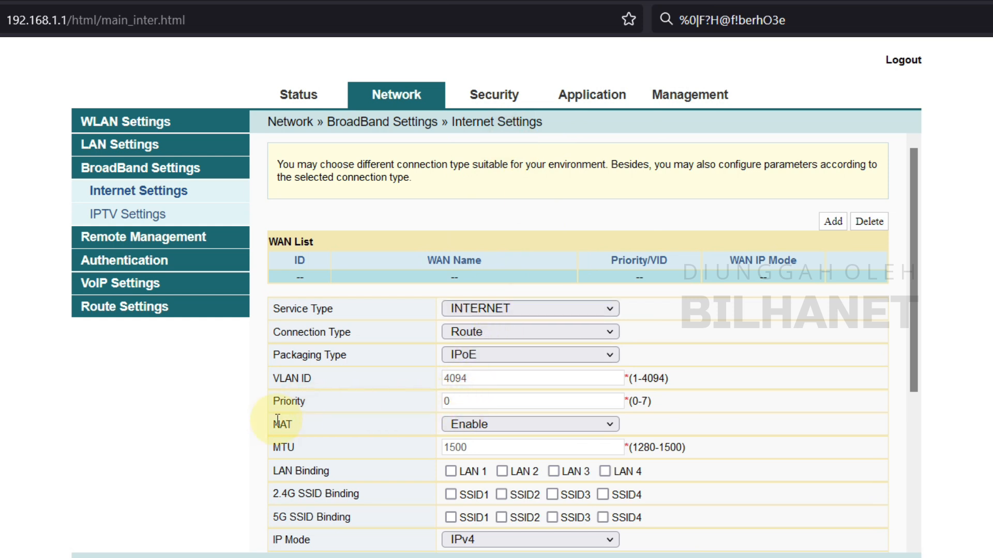
click(496, 426)
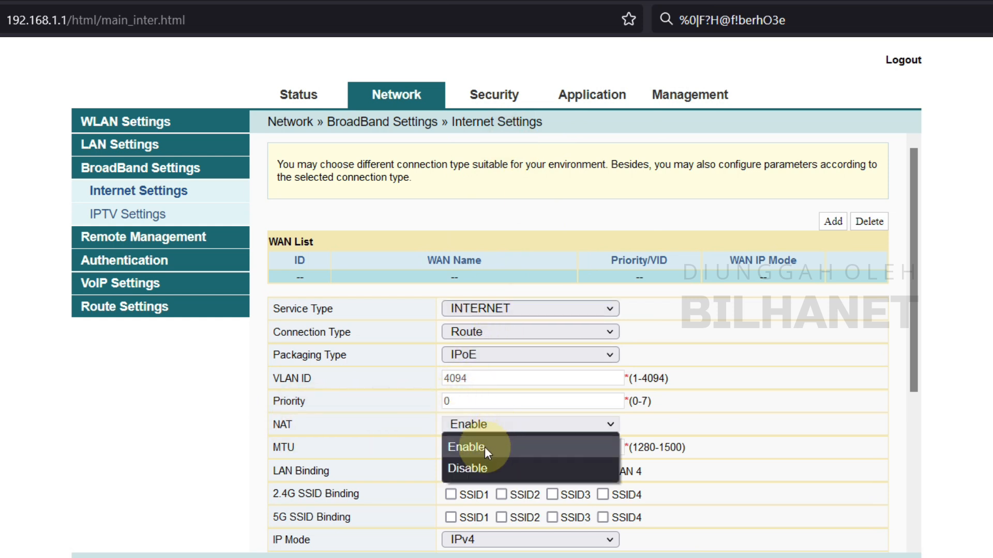
click(475, 467)
click(474, 448)
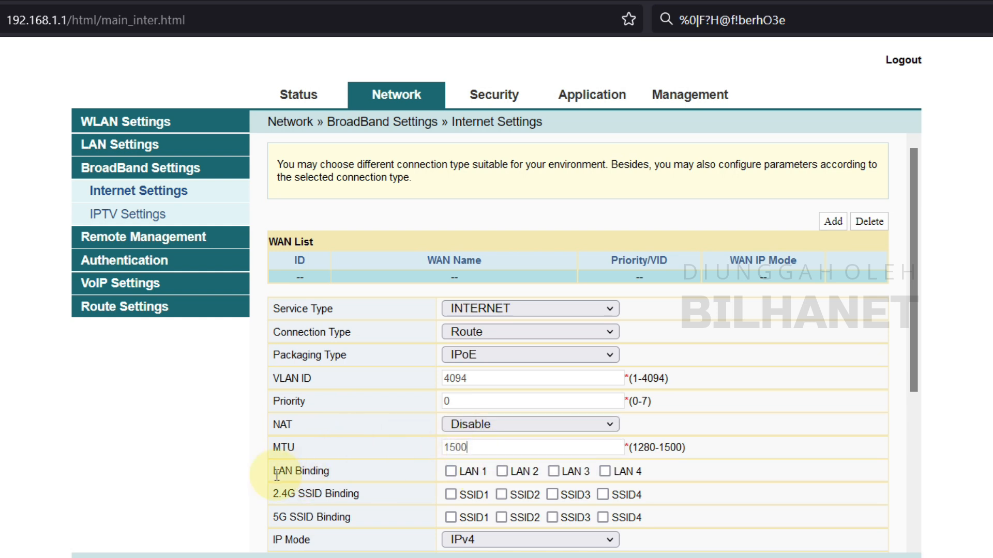
- Bind LAN 1–LAN 4 and SSID1 on both 2.4G and 5G to the connection
click(451, 471)
click(501, 472)
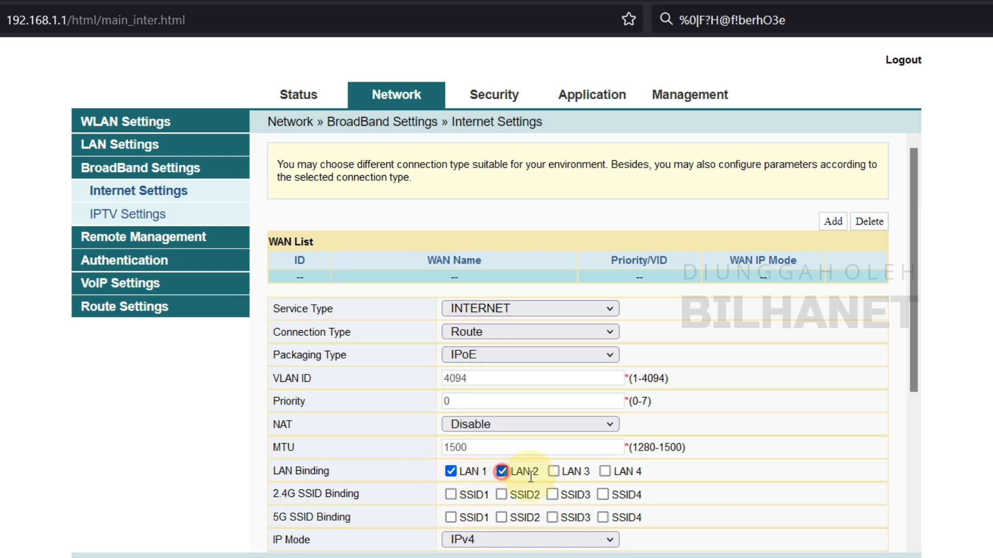
click(555, 471)
click(604, 472)
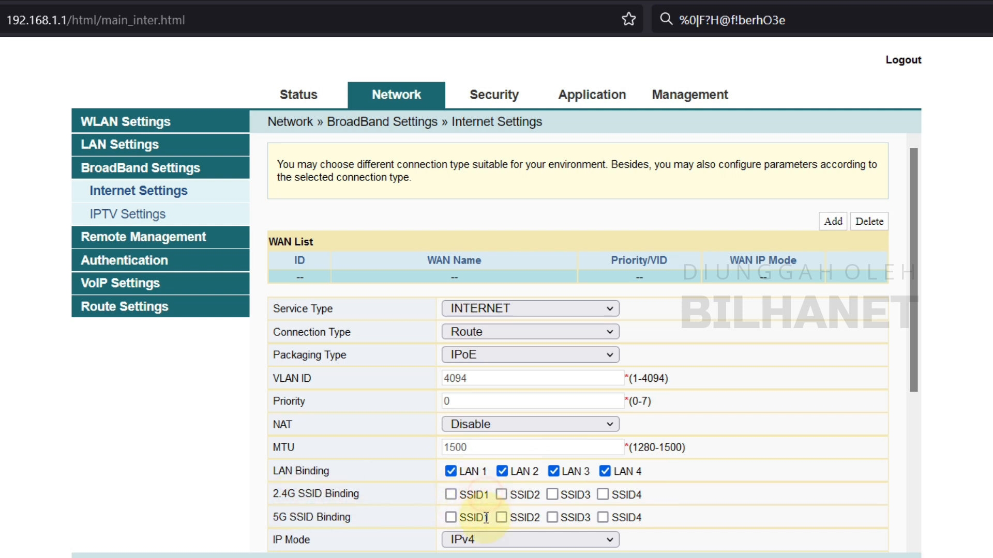
click(451, 495)
click(451, 517)
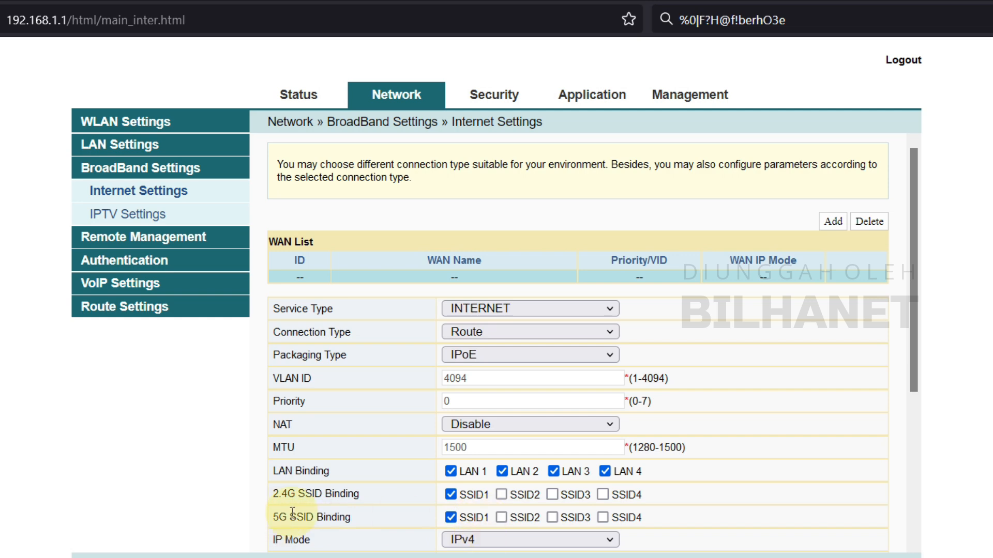
- Keep IP Mode at IPv4 and WAN IP Mode at DHCP
scroll(293, 512, down, 3)
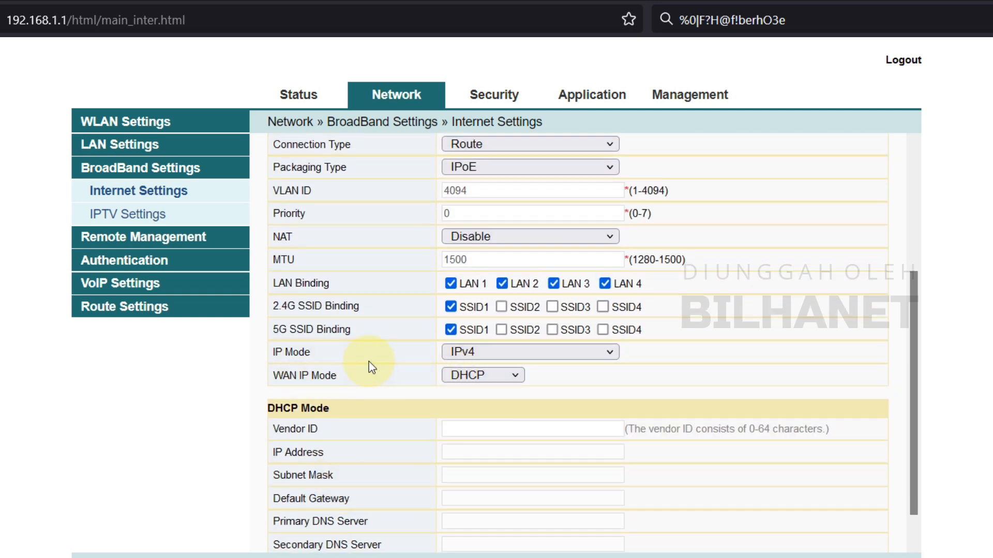
click(473, 353)
click(474, 377)
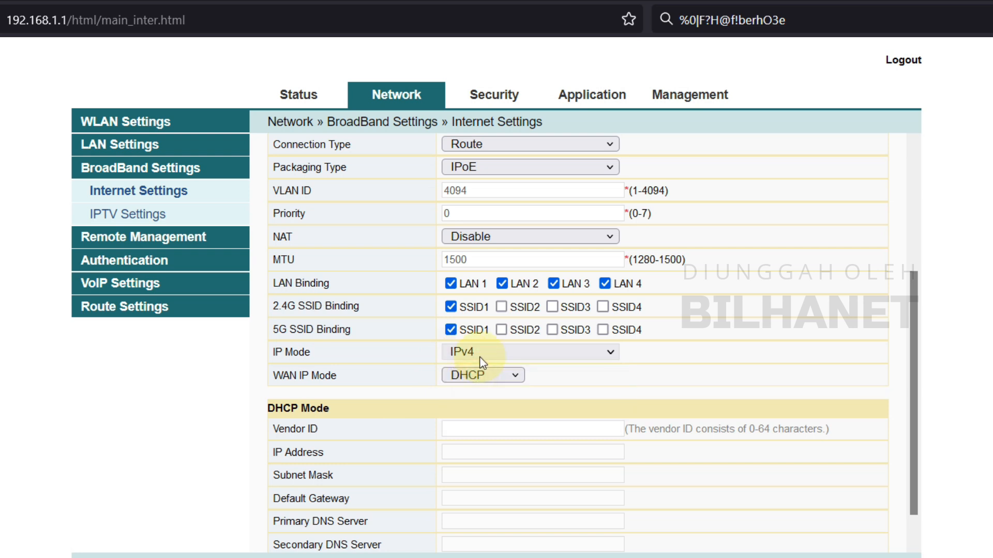
click(478, 375)
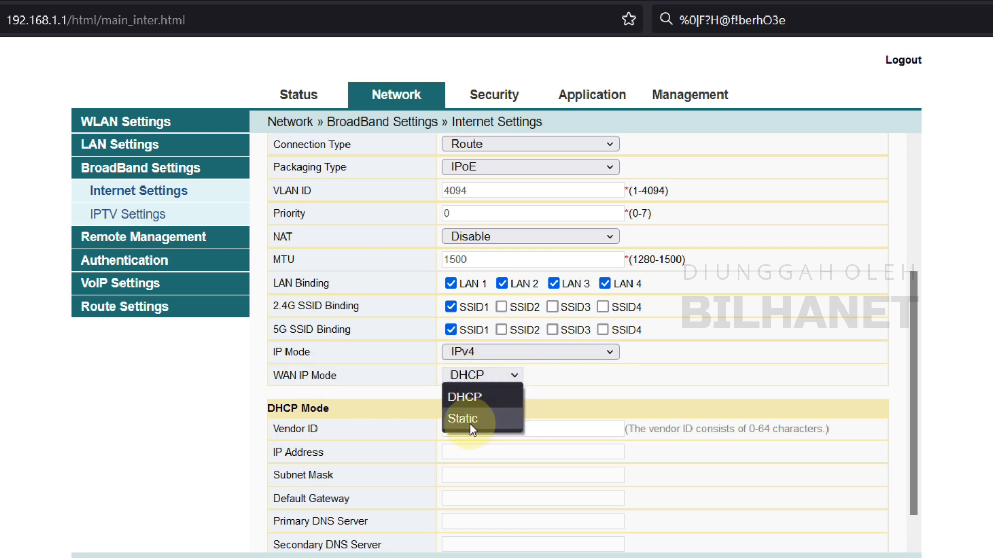
click(473, 398)
- Apply the connection and reload Internet Settings to see 1_INTERNET_R_VID_4094 listed
click(590, 383)
scroll(476, 418, up, 3)
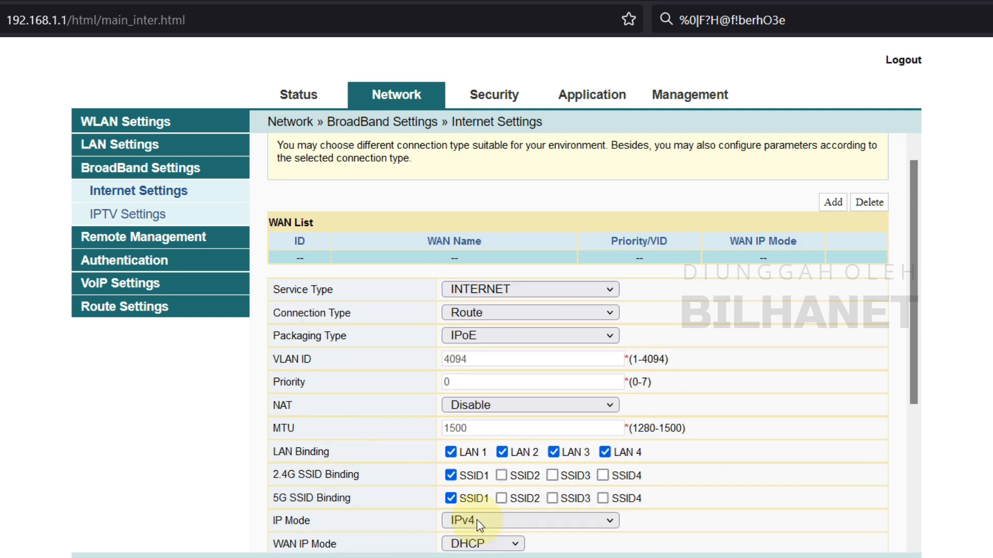
scroll(472, 514, down, 3)
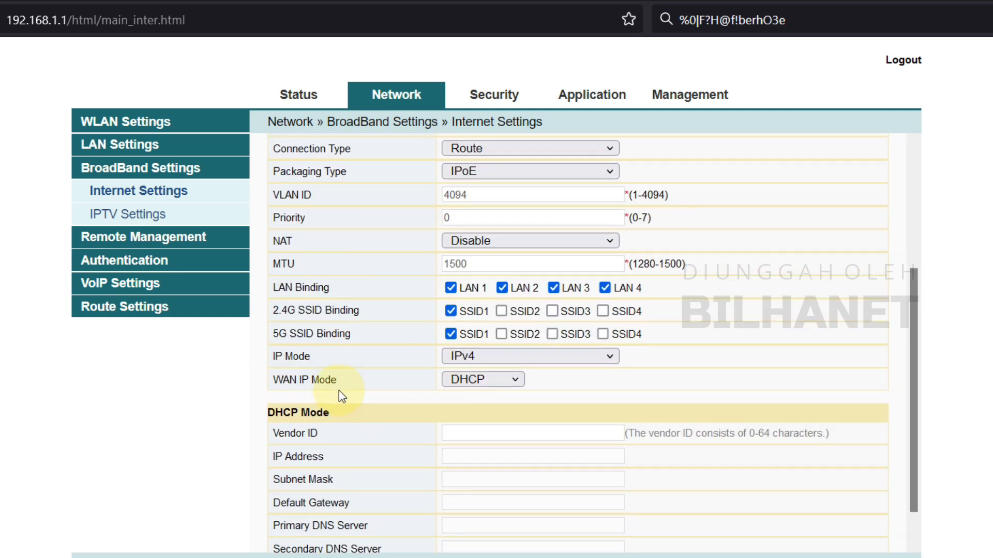
scroll(341, 392, up, 2)
scroll(317, 455, down, 2)
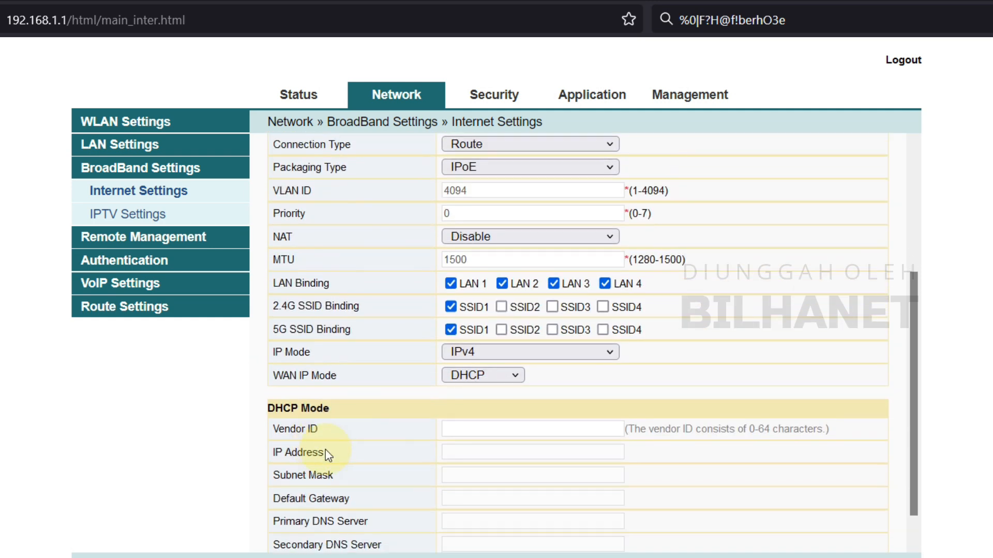
scroll(417, 412, up, 4)
scroll(381, 420, down, 2)
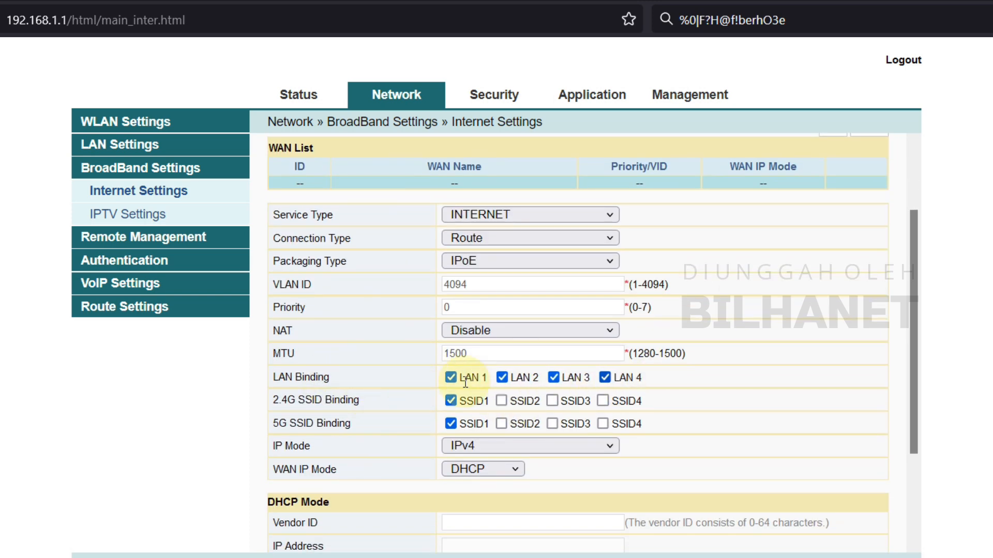
scroll(372, 458, down, 3)
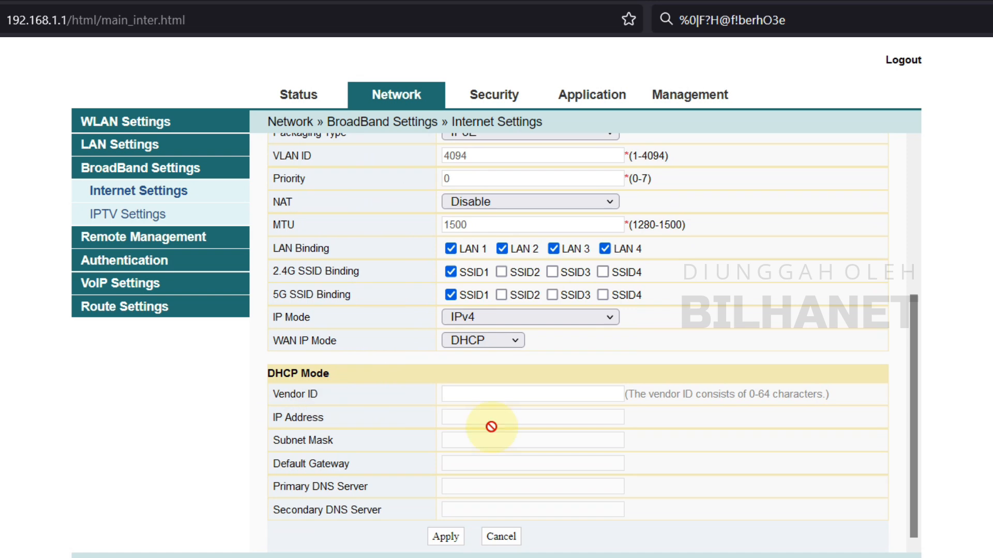
scroll(409, 481, up, 2)
scroll(381, 520, down, 2)
click(448, 537)
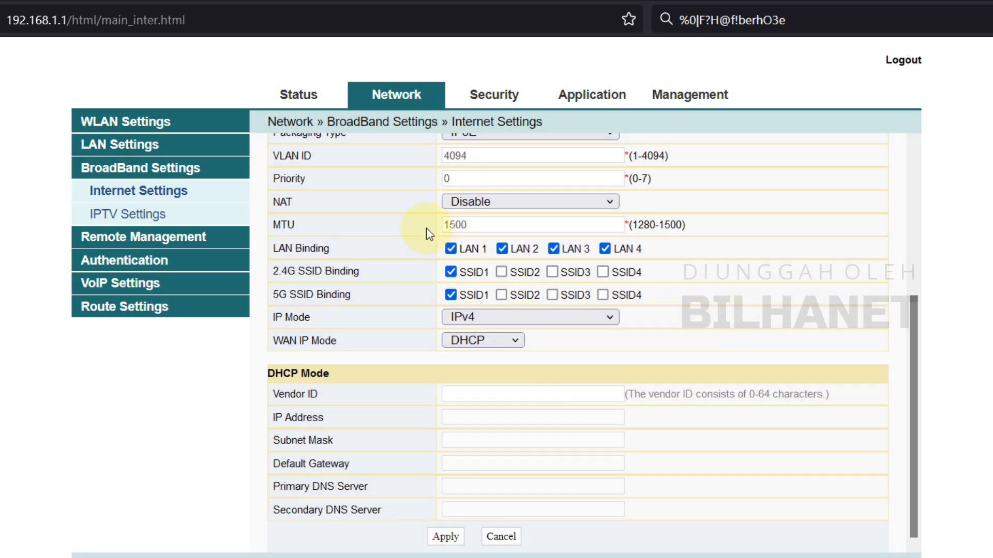
click(157, 195)
click(160, 193)
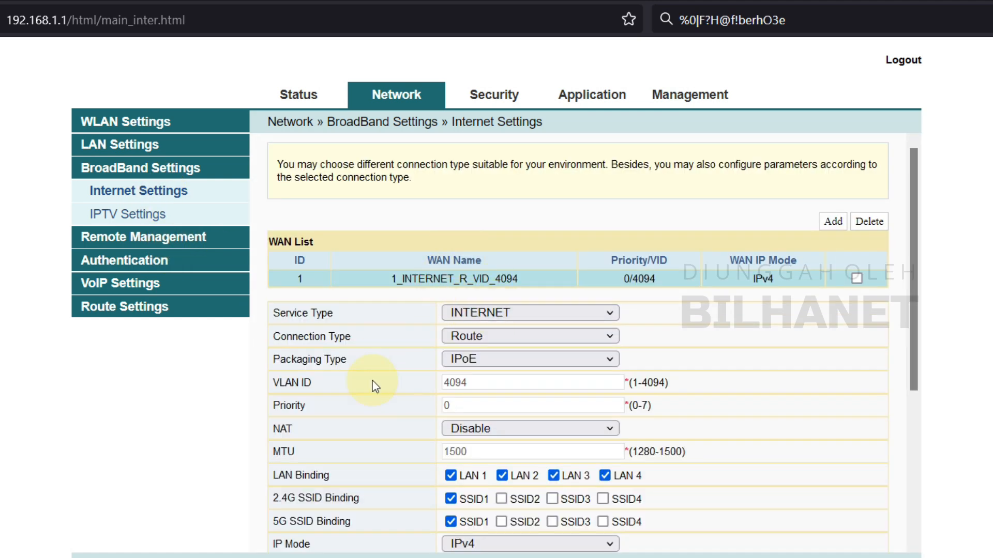
scroll(372, 381, down, 4)
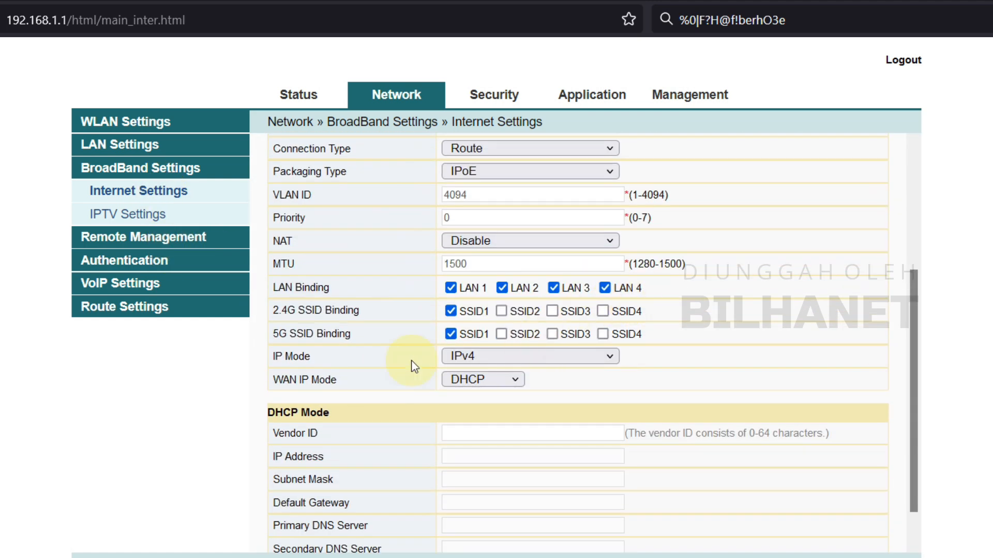
- Go from IPTV Settings to the LAN Setup page
click(125, 217)
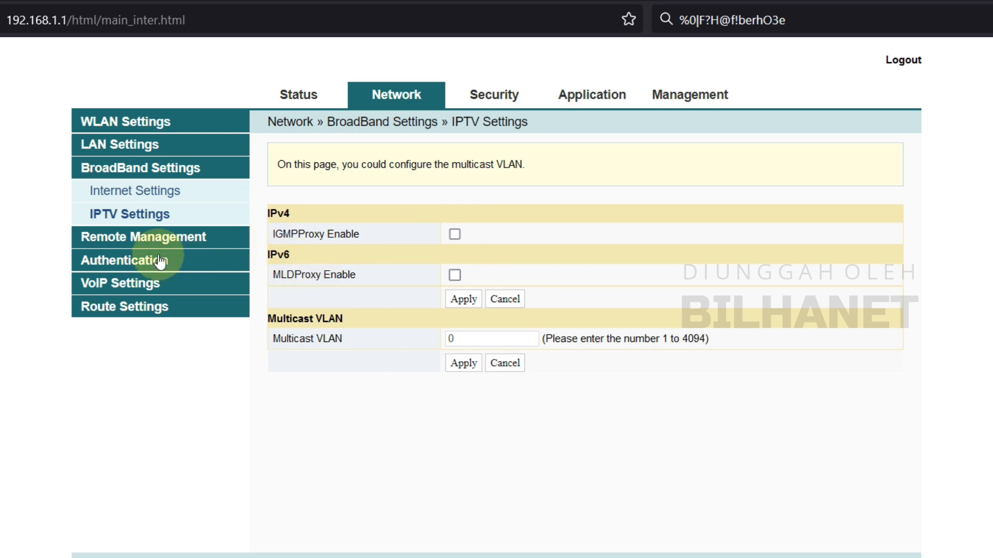
click(121, 146)
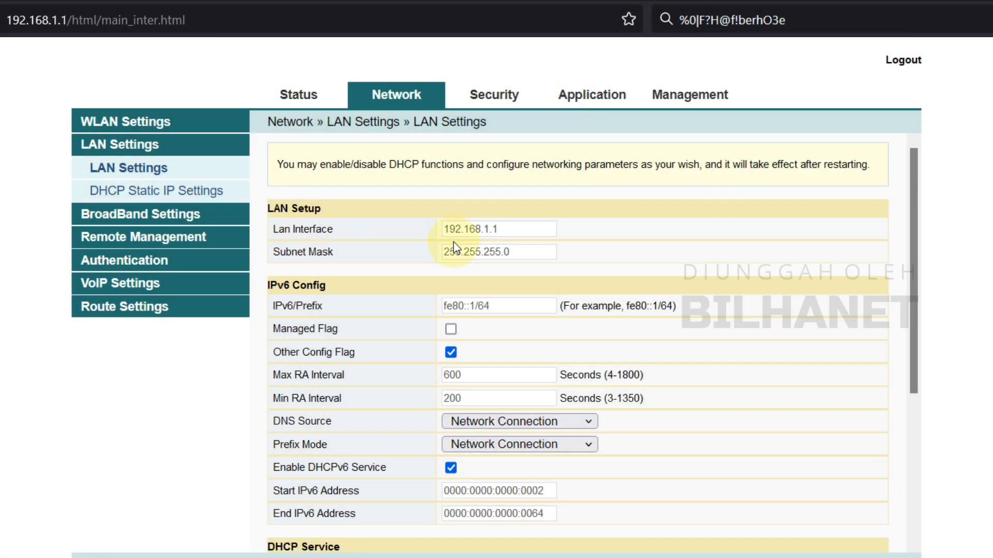
- Replace the LAN interface address 192.168.1.1 with 10.20.30.4
drag(506, 230, 442, 231)
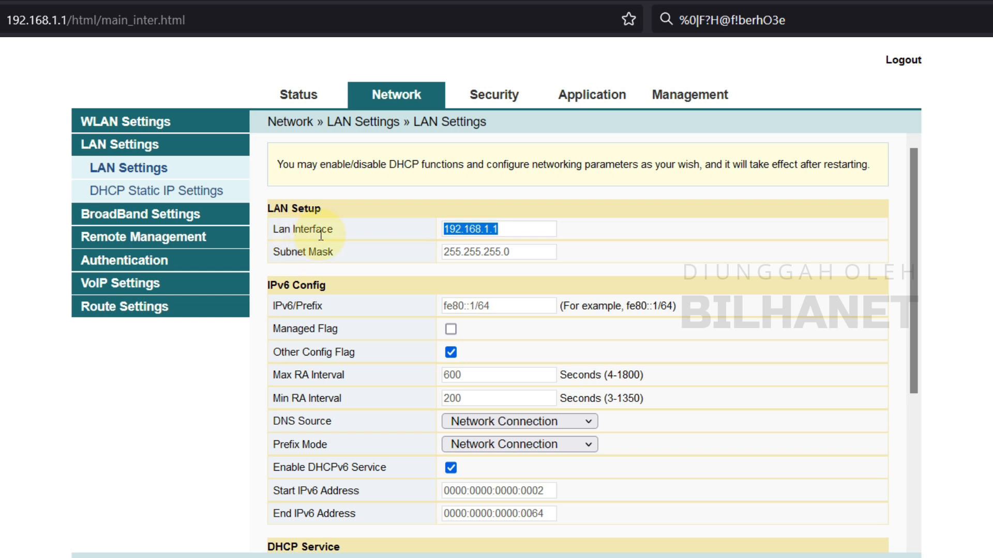
click(489, 230)
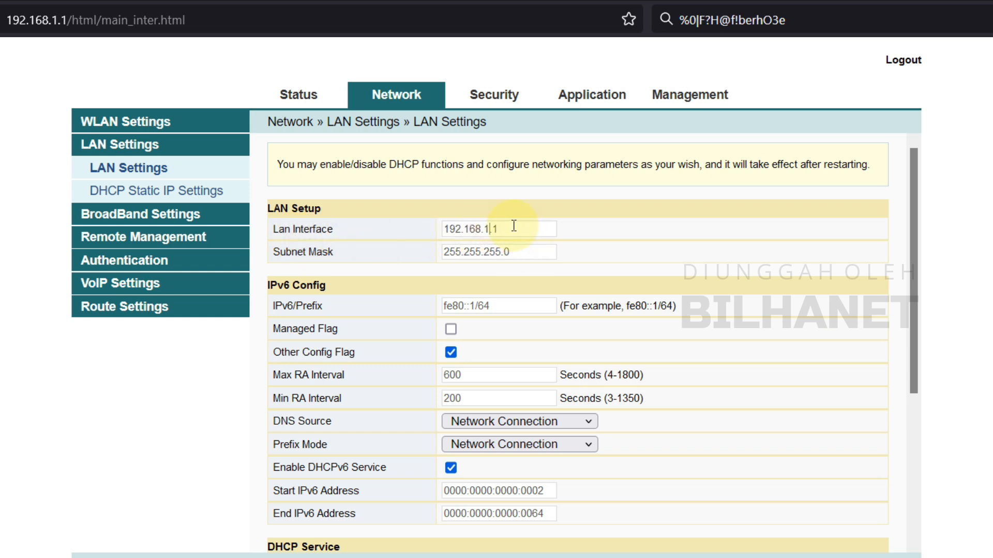
click(514, 226)
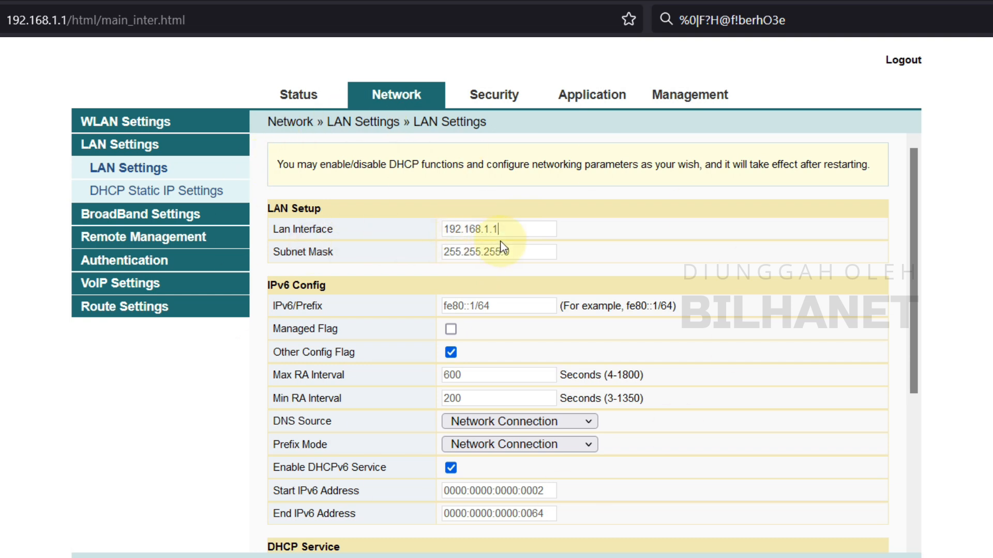
drag(513, 232, 319, 215)
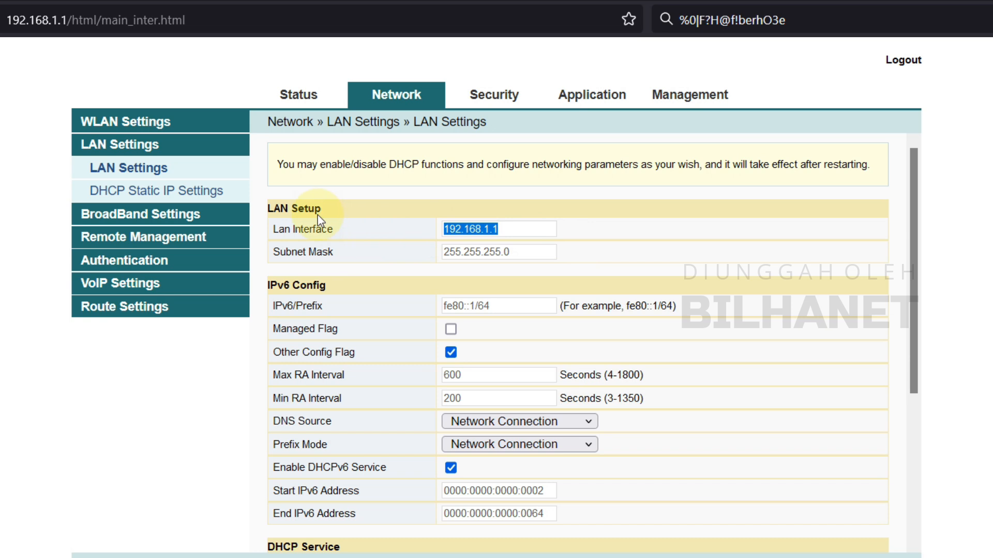
text(10.20.30.4)
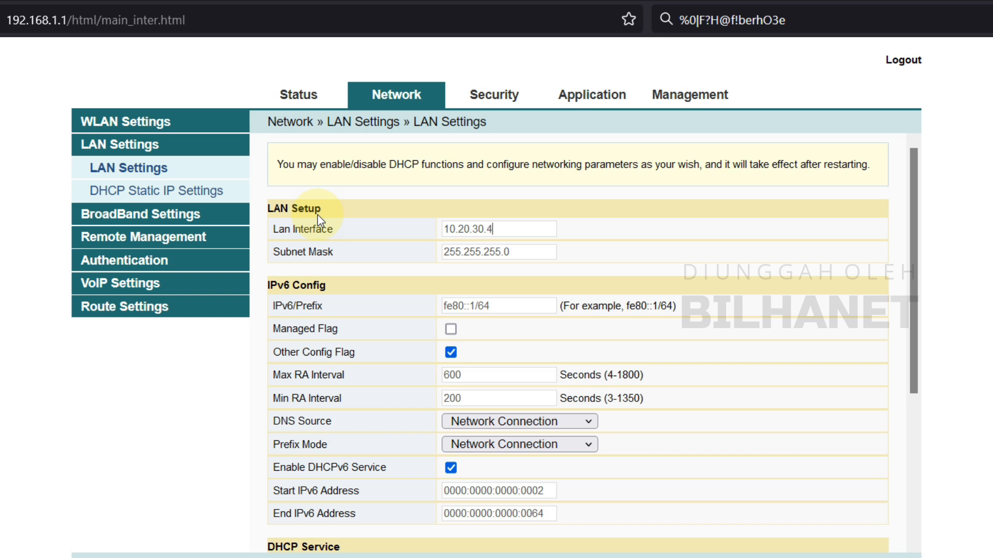
click(522, 253)
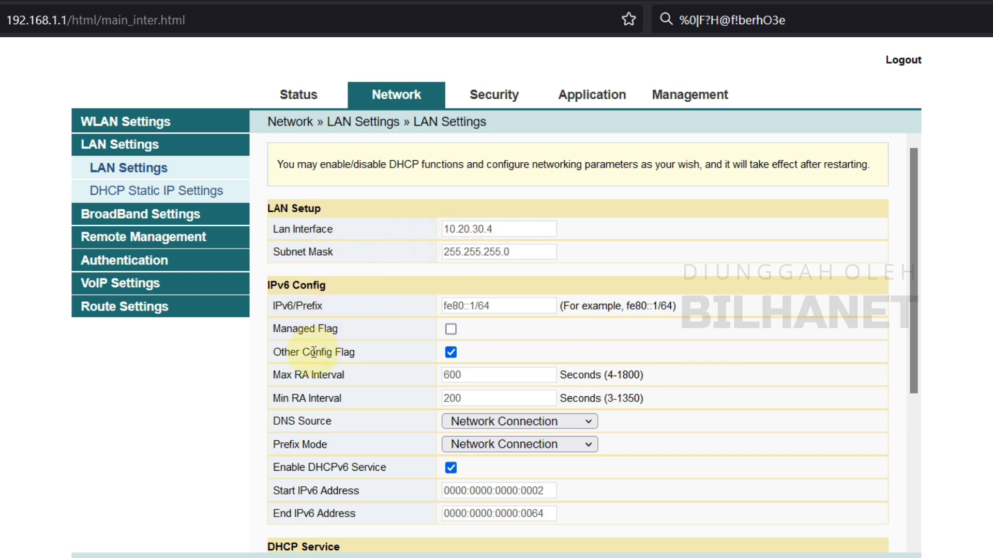
- Untick Other Config Flag, disable DHCPv6 and the DHCP server, and apply
click(450, 352)
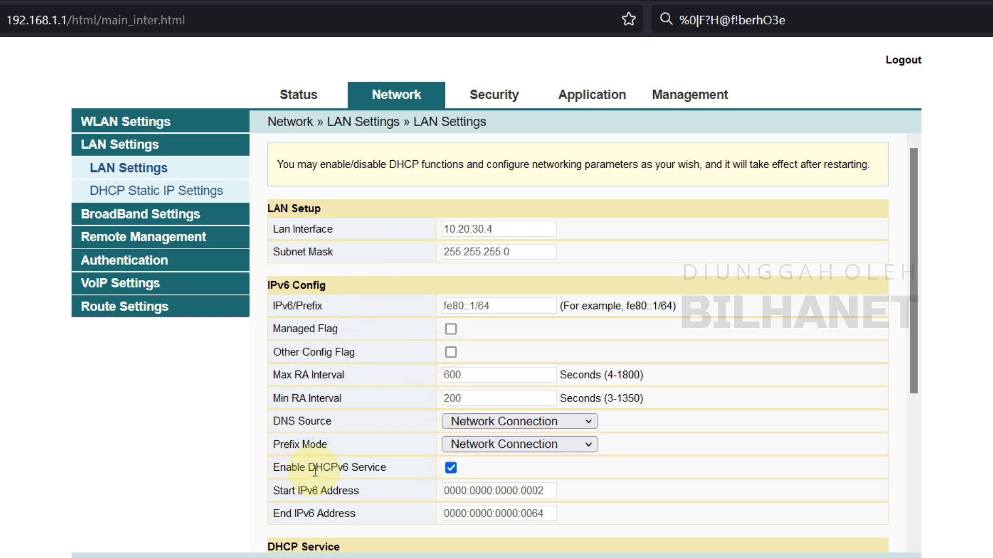
click(451, 468)
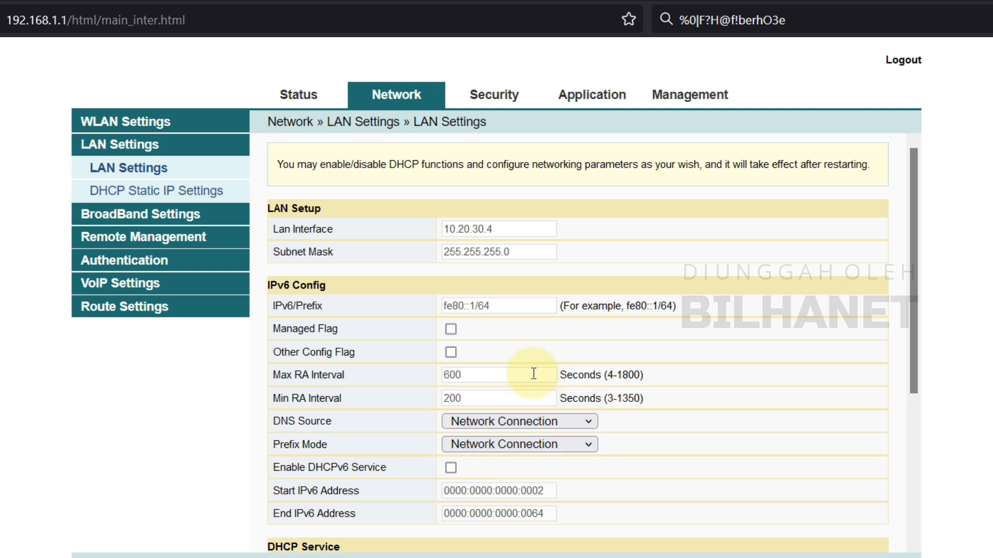
scroll(456, 365, down, 4)
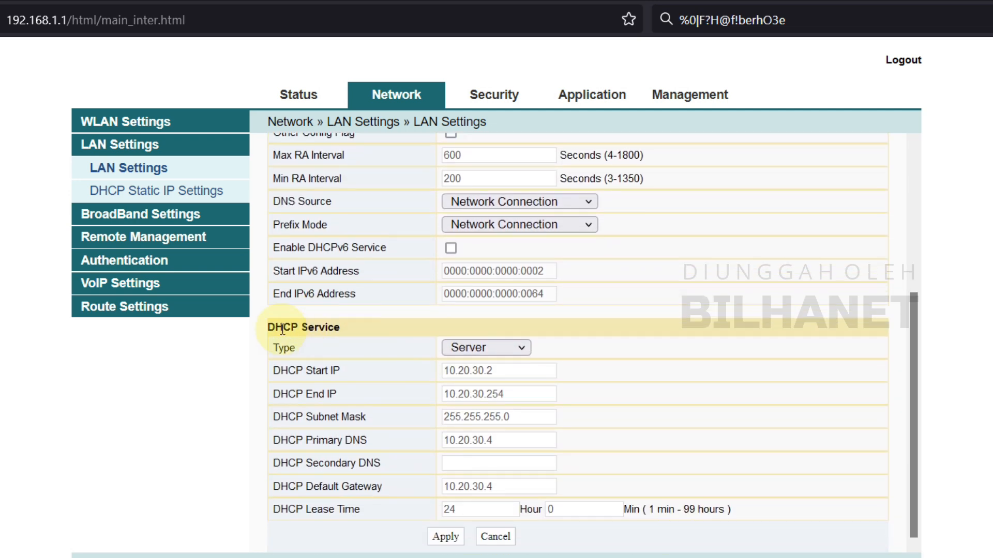
click(465, 346)
click(477, 392)
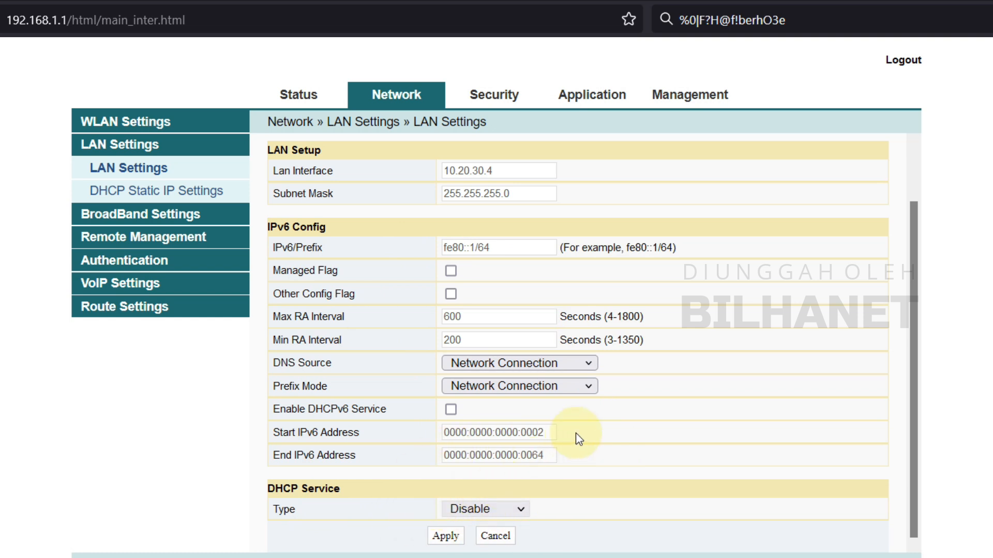
click(448, 537)
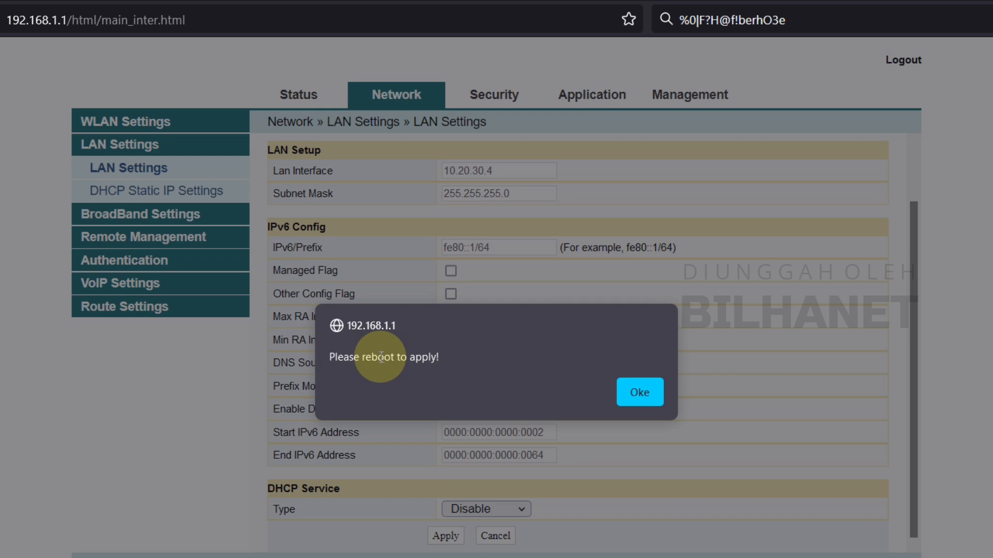
click(637, 394)
- Copy the new LAN address 10.20.30.4 into a new browser tab's address bar
drag(513, 171, 460, 177)
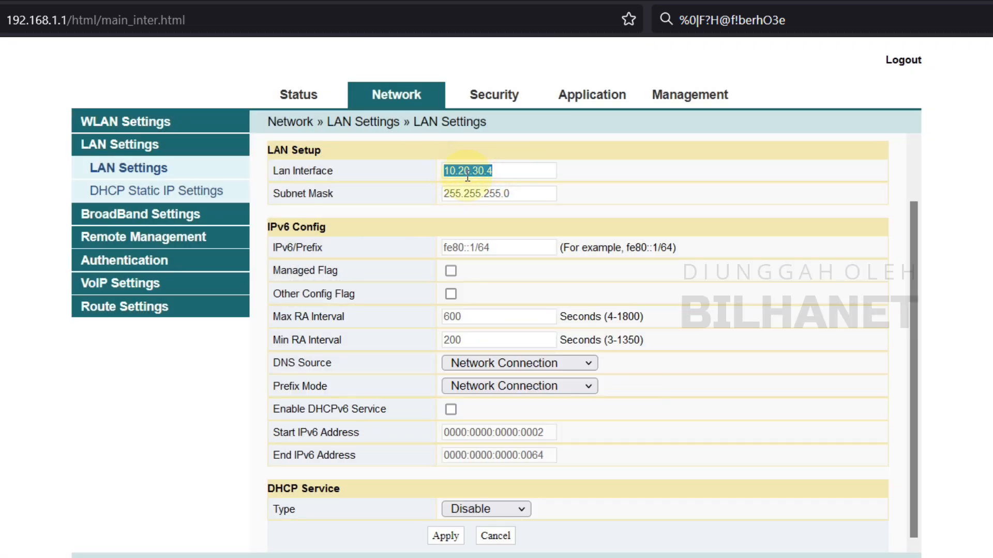
right_click(460, 176)
click(523, 280)
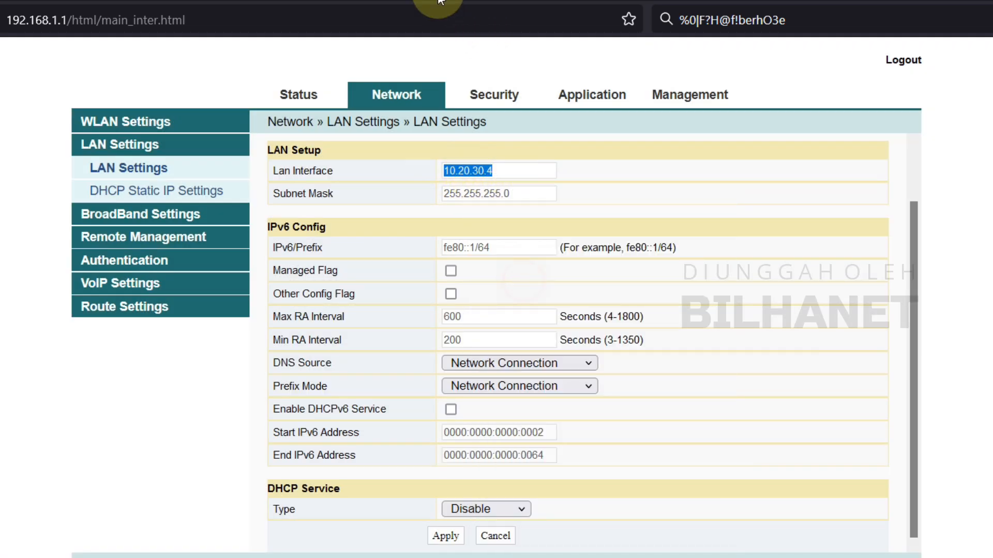
key(ctrl+t)
right_click(317, 12)
click(384, 145)
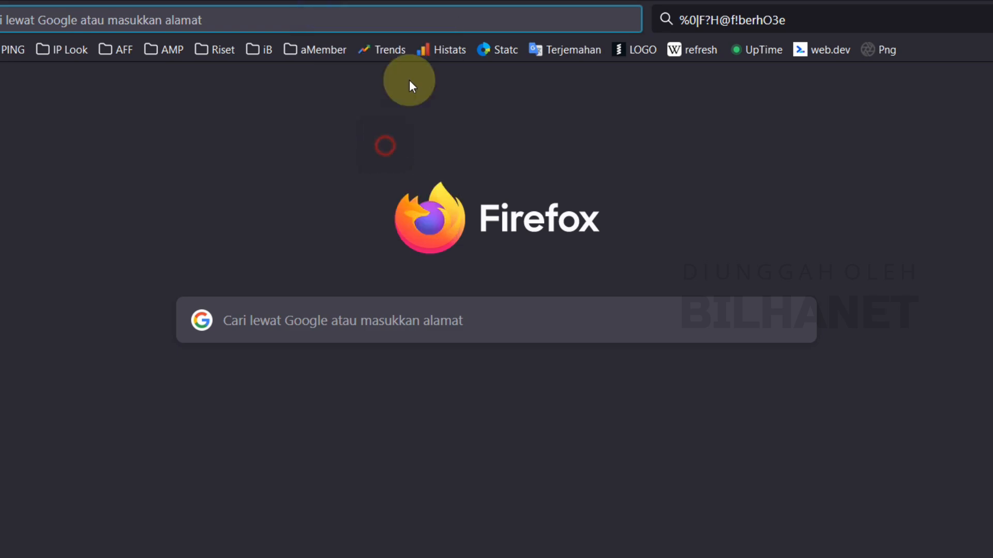
click(285, 0)
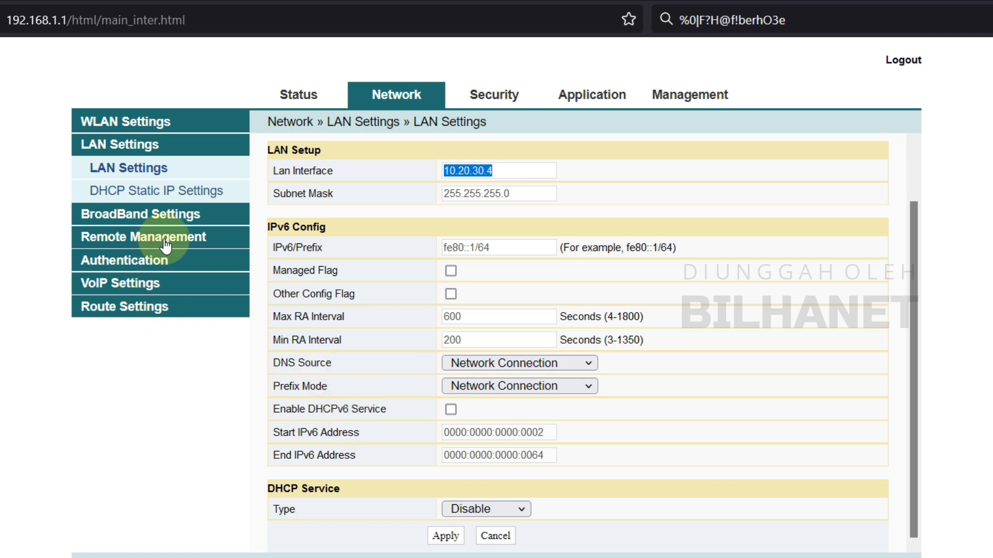
click(502, 95)
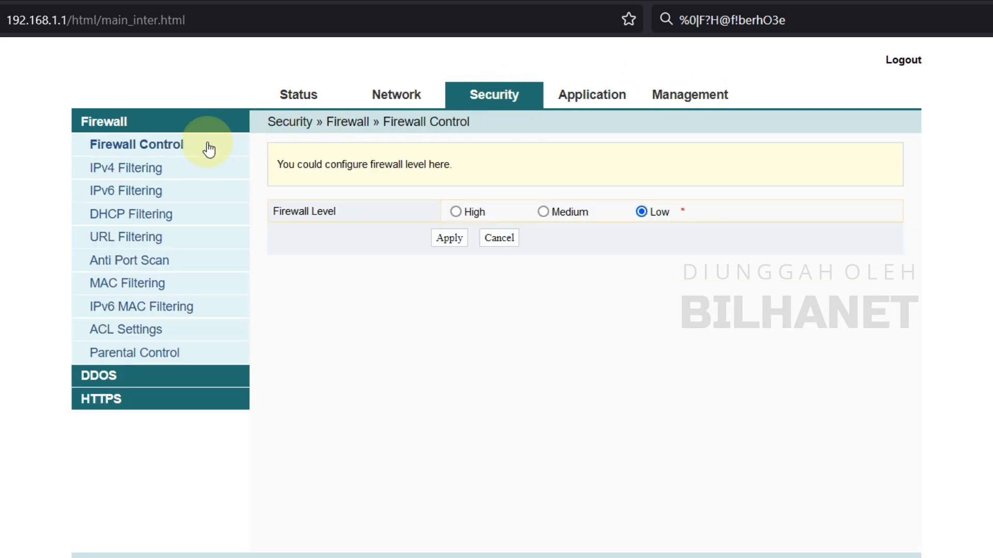
- Apply the Low firewall level and go to Management's user account settings
click(173, 141)
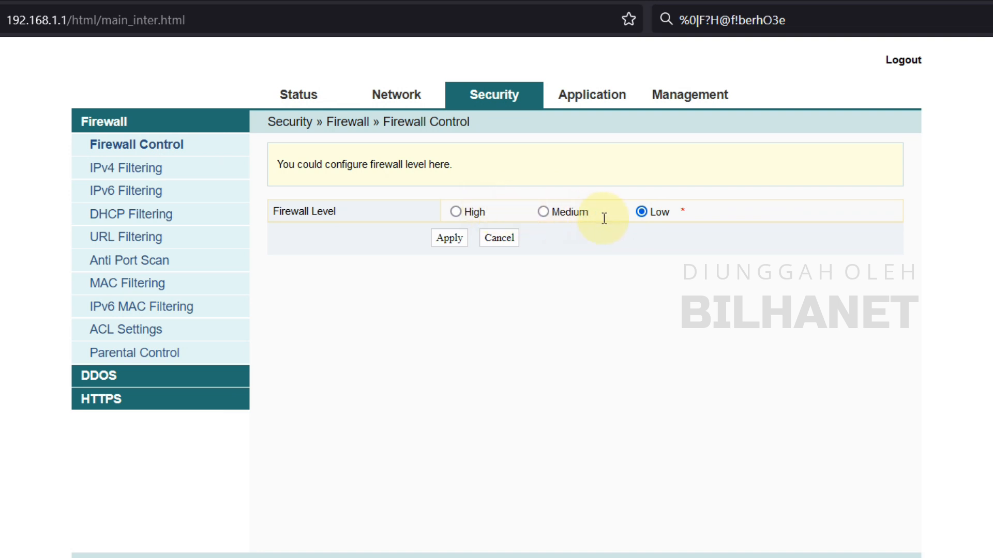
click(446, 238)
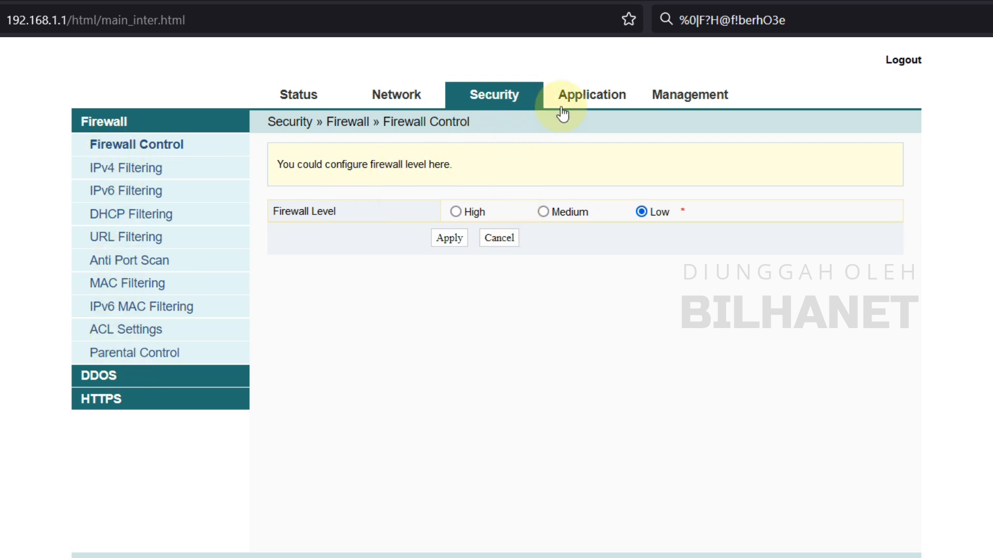
click(596, 100)
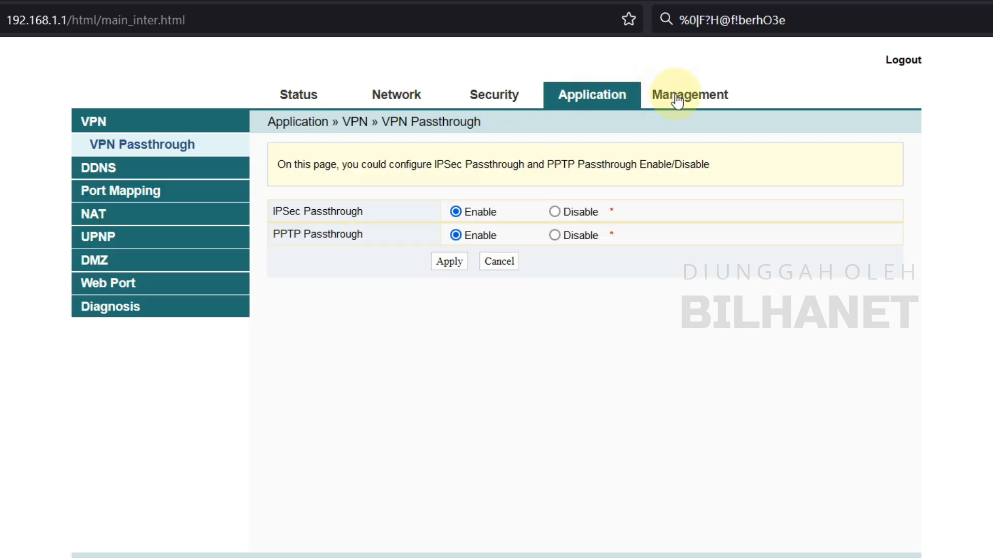
click(706, 98)
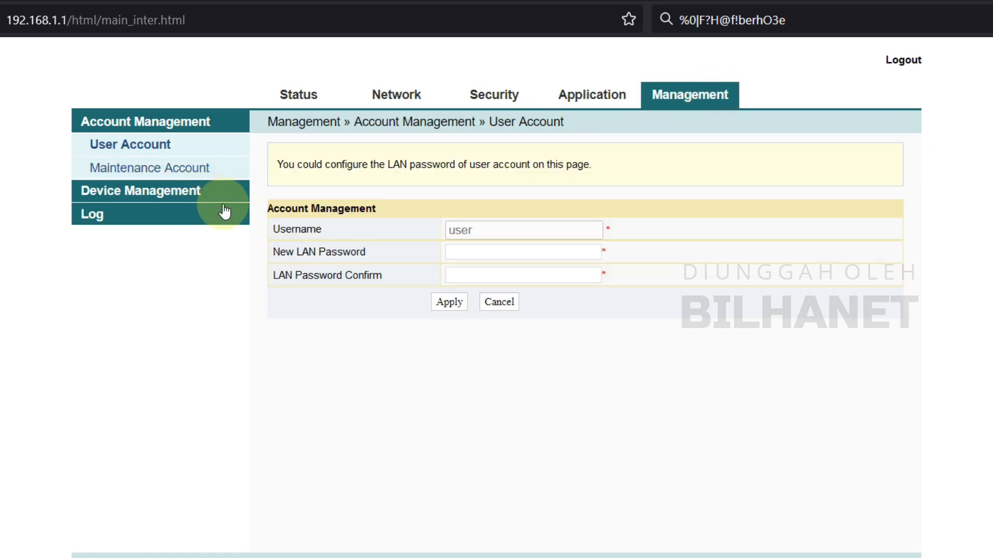
click(708, 97)
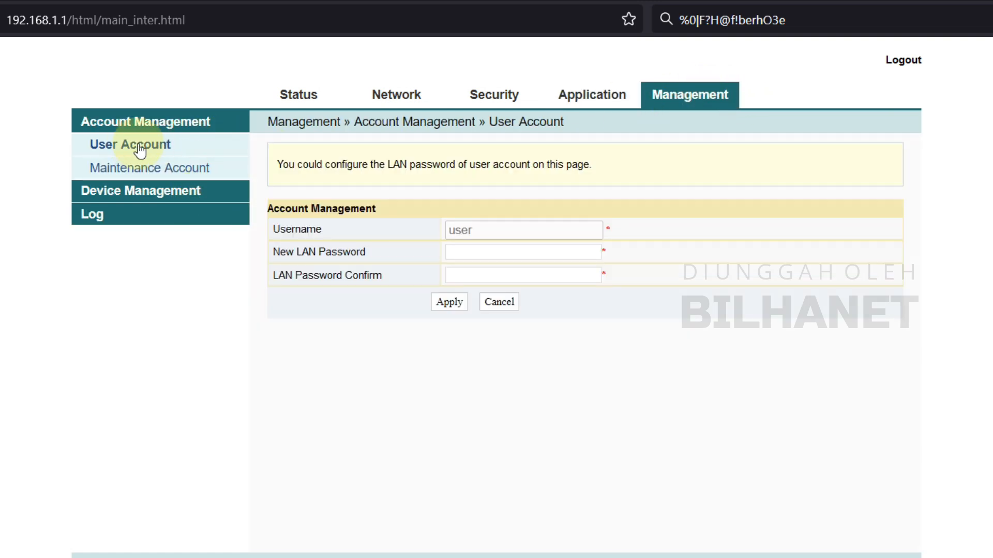
- Set and confirm a new LAN password for the user account and save it
click(481, 250)
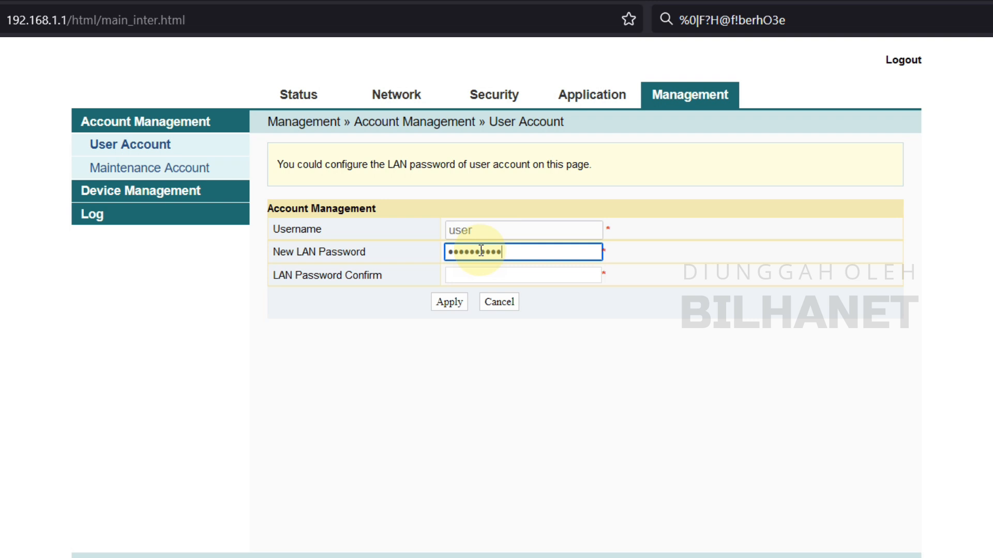
click(505, 275)
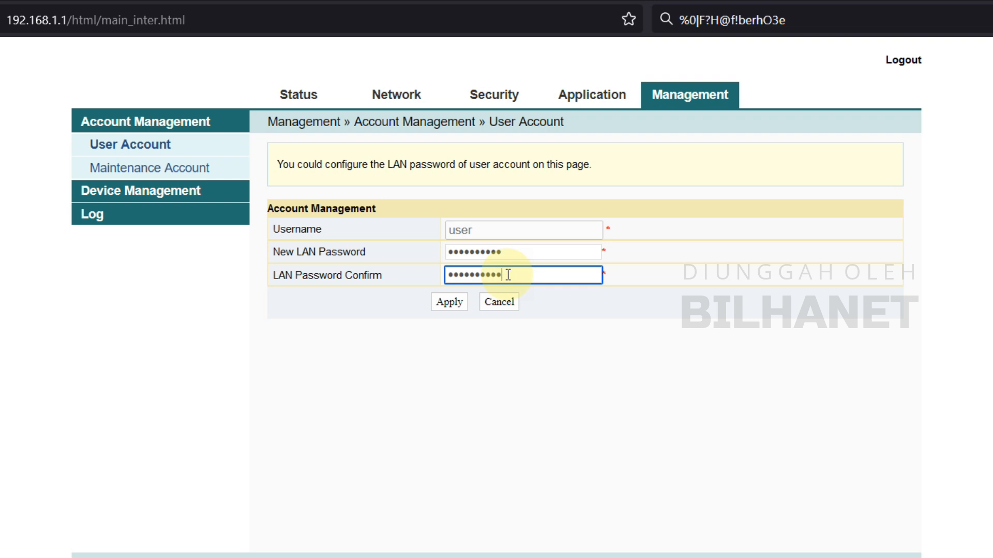
click(455, 303)
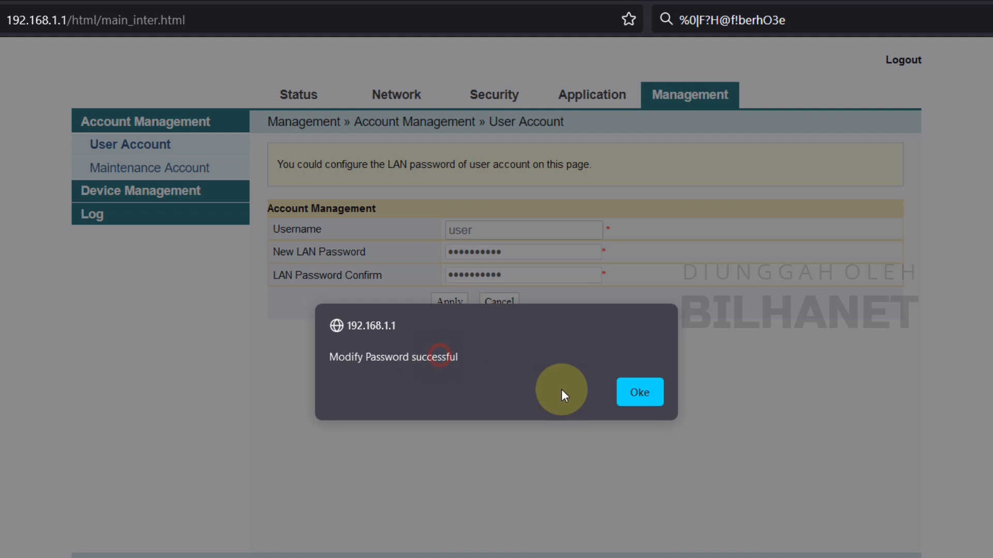
click(641, 392)
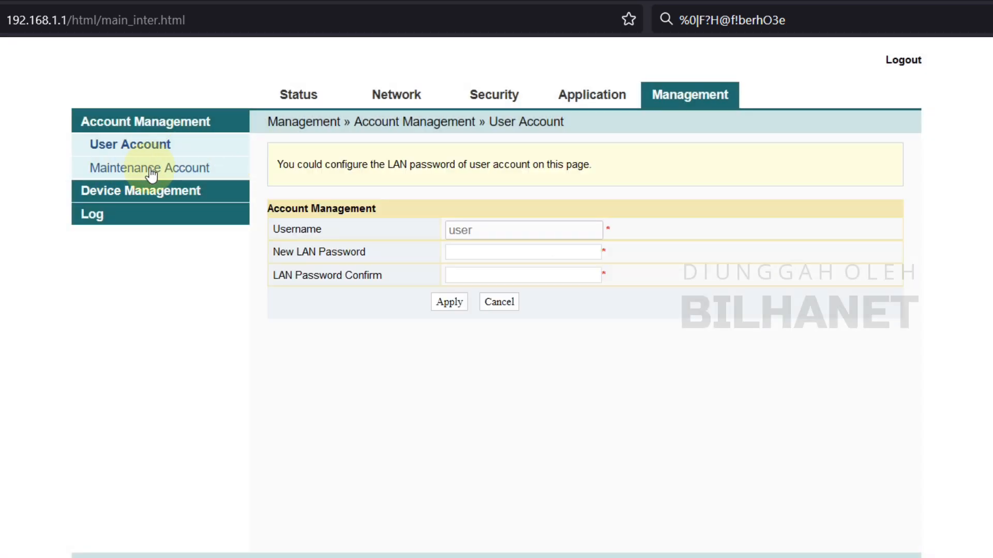
click(151, 172)
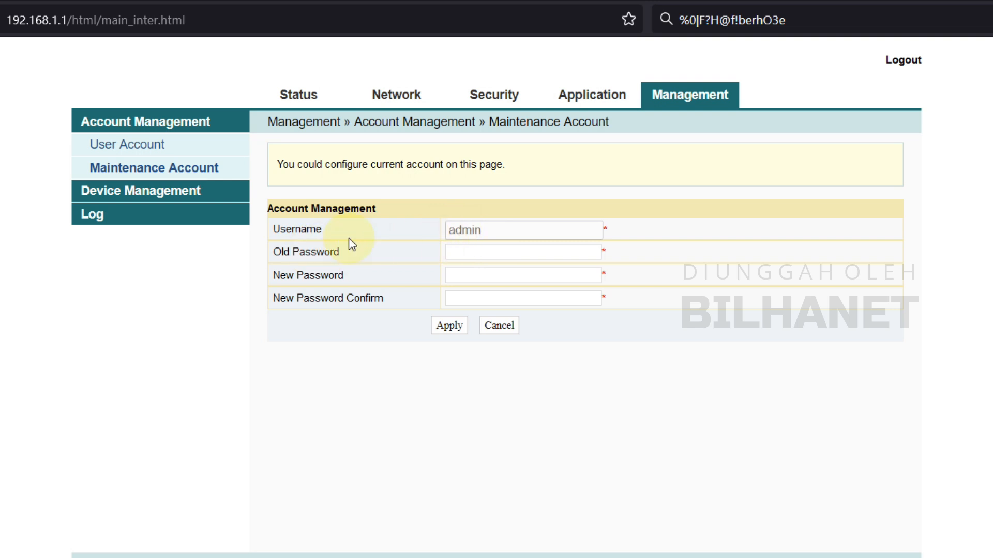
- Copy the stored old admin password into the Old Password field
click(730, 20)
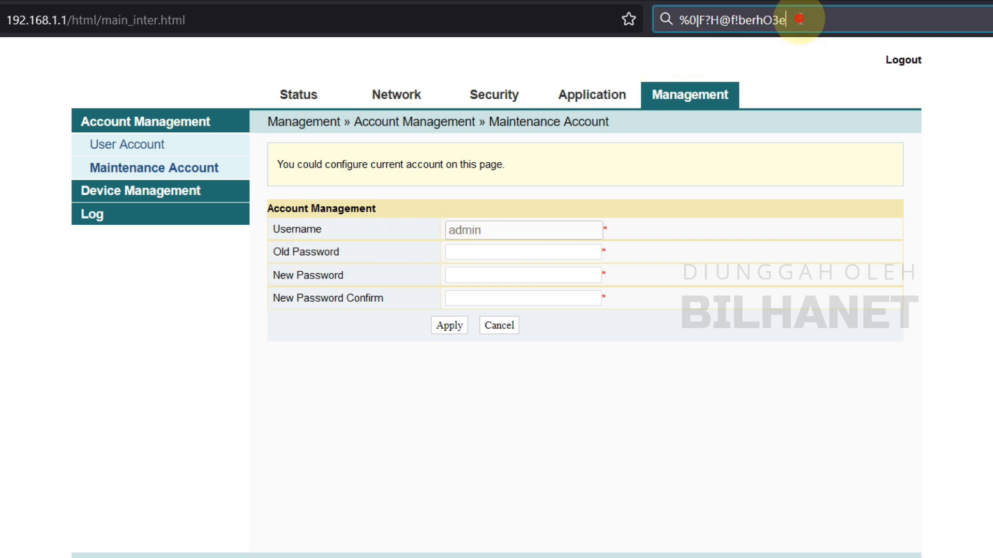
right_click(733, 23)
click(770, 125)
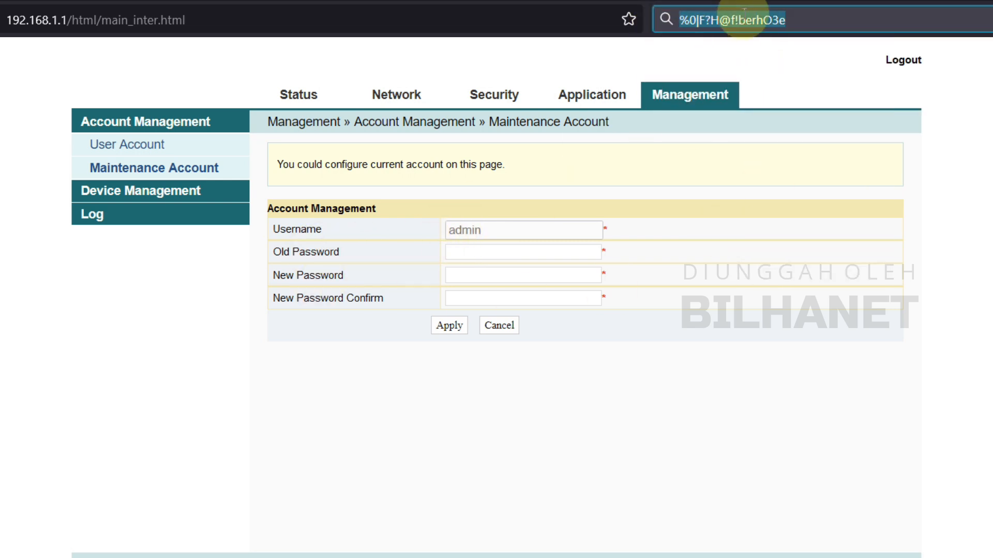
click(483, 251)
right_click(490, 254)
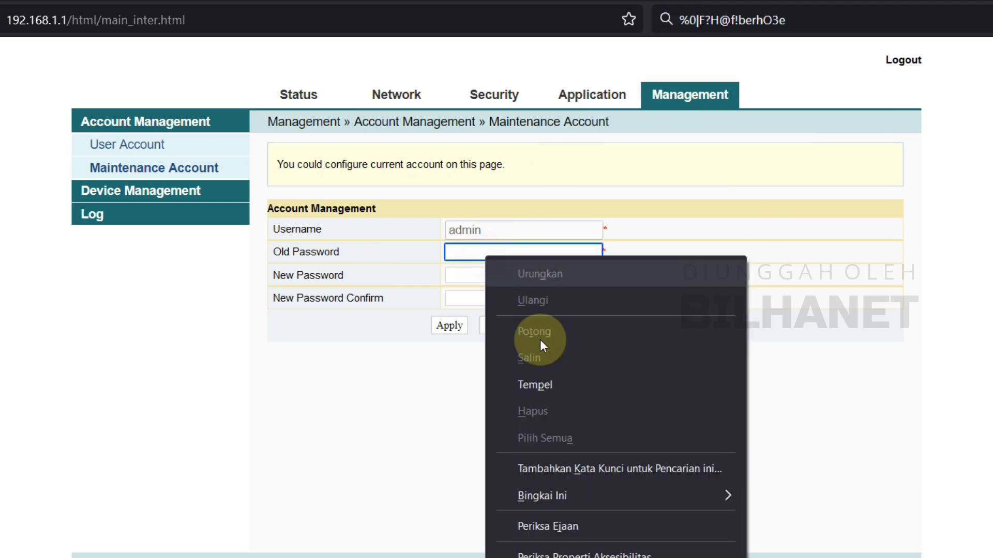
click(539, 381)
click(568, 251)
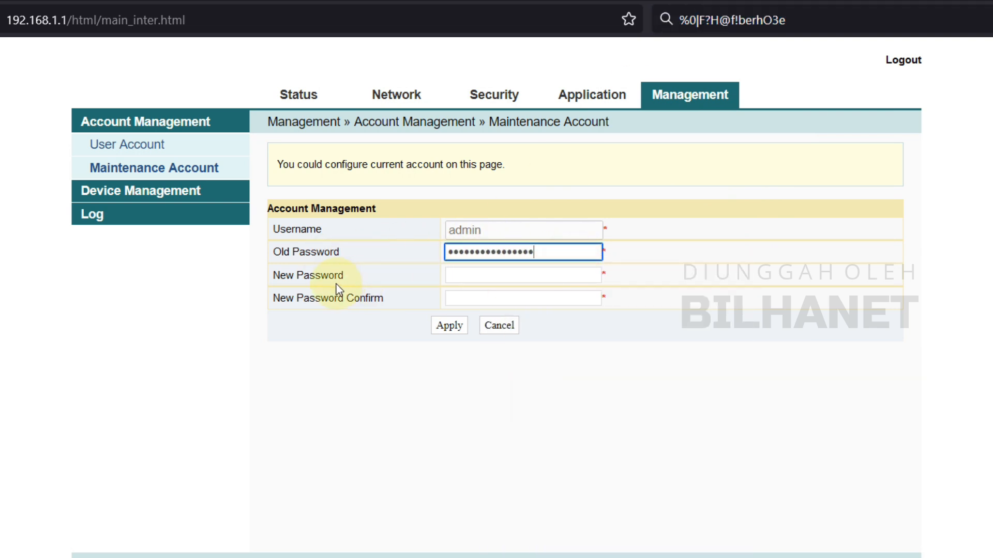
- Enter and confirm the new admin password, then apply it
click(462, 278)
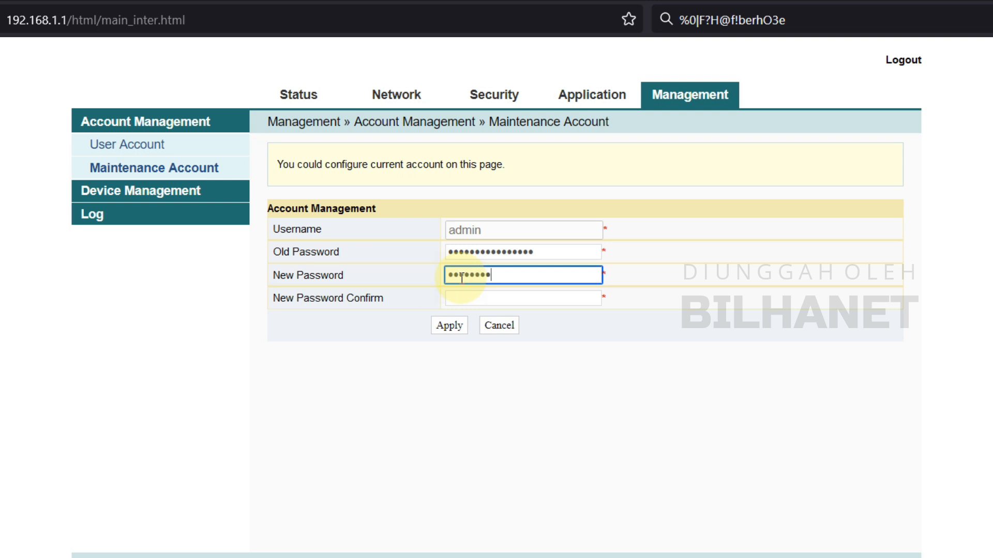
key(Tab)
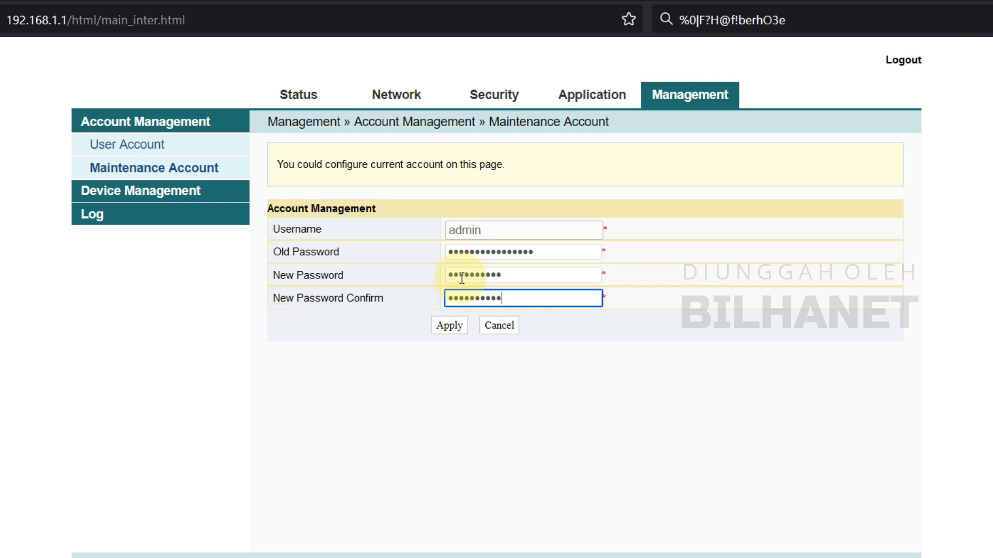
click(454, 328)
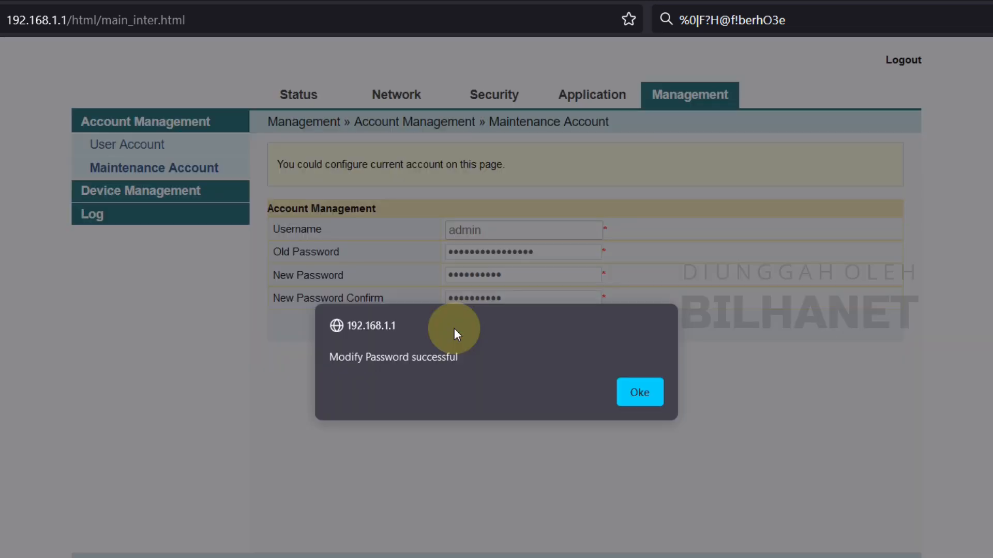
click(632, 389)
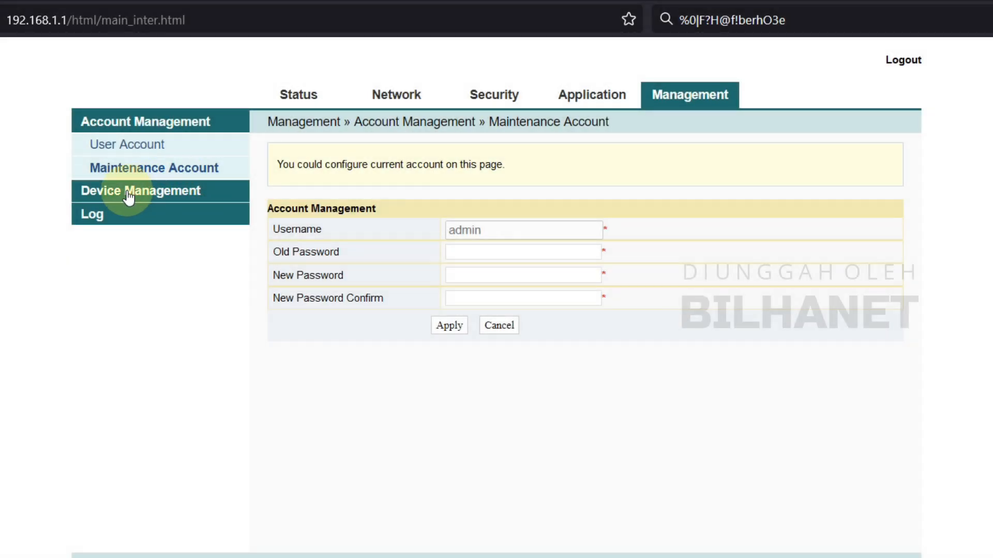
click(129, 197)
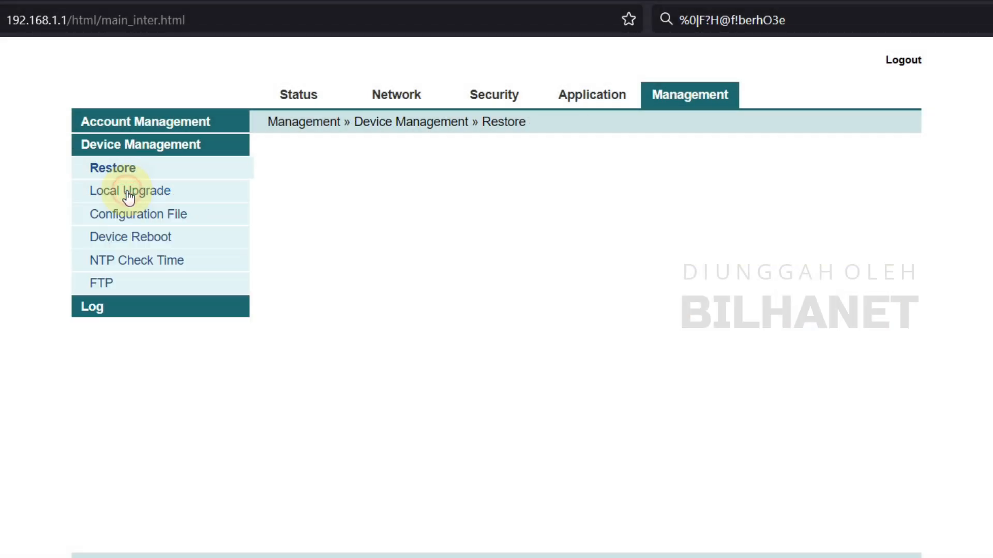
- Reboot the router from the Device Reboot page and confirm it
click(154, 246)
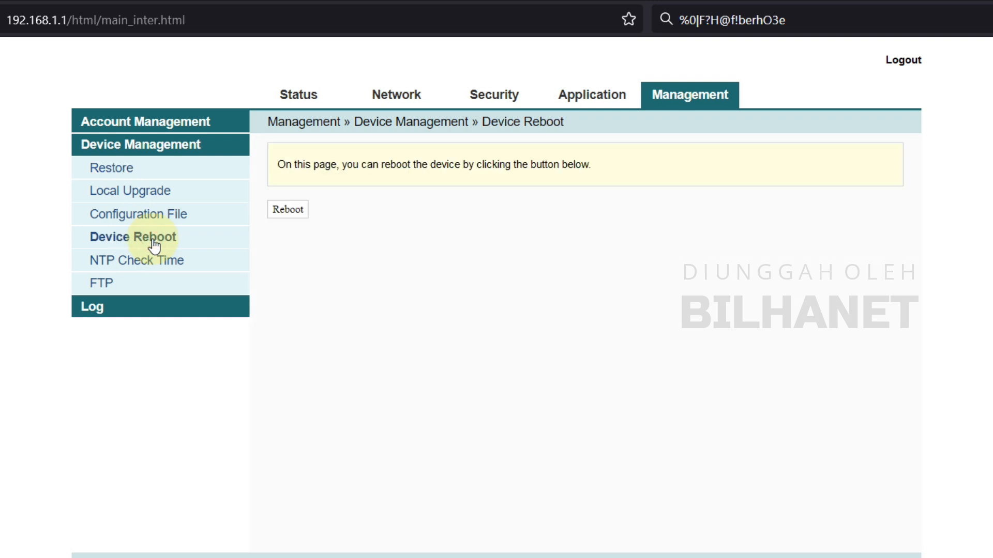
click(300, 212)
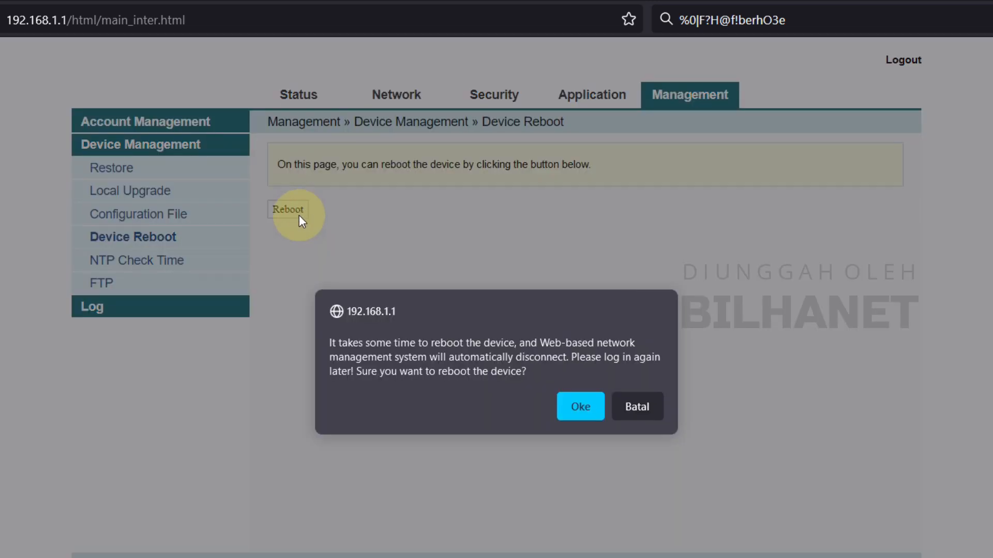
click(586, 412)
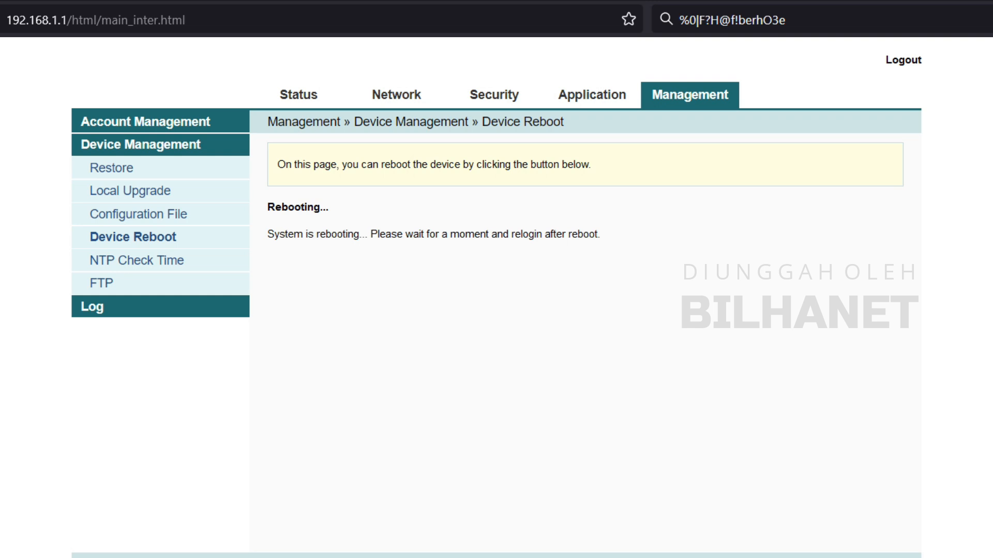
key(super+a)
- Enable Wi-Fi in quick settings and join the open network BILHANET #4
click(892, 425)
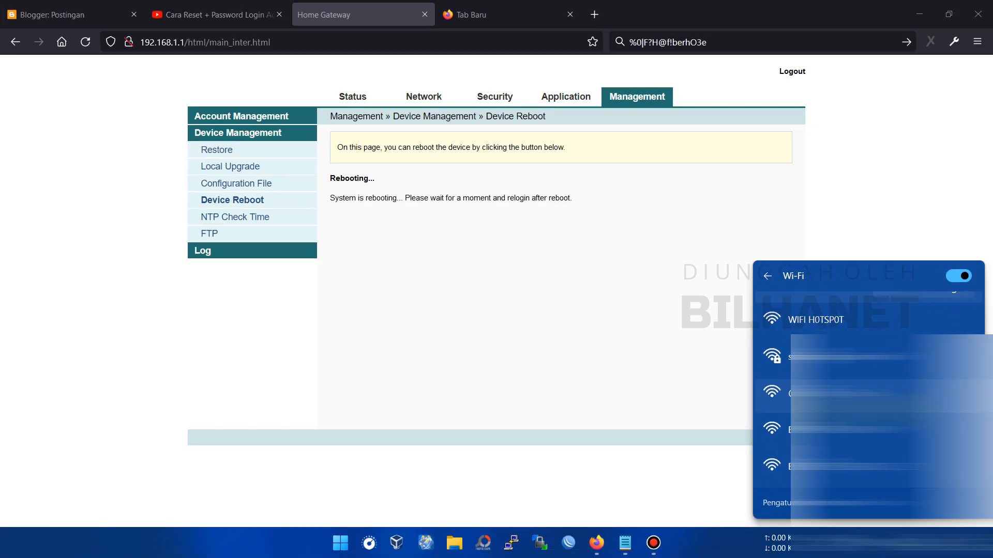
click(888, 526)
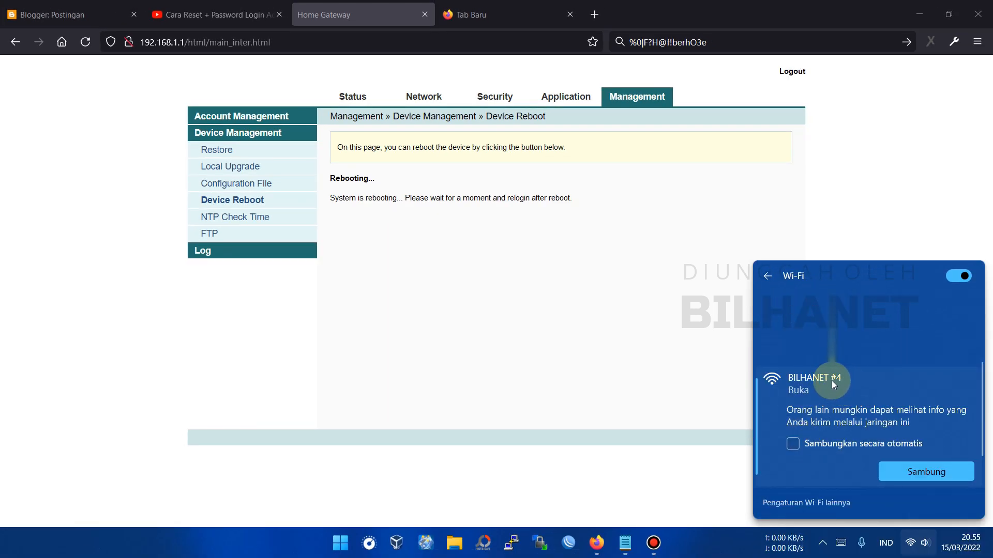
click(923, 474)
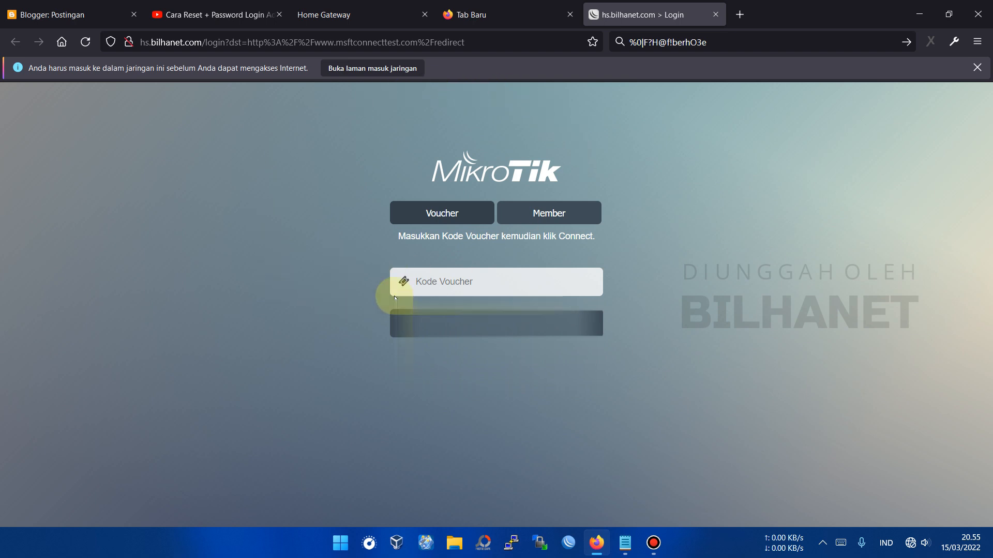
- Log in to the hotspot with a voucher code without saving it, then switch tabs
click(462, 280)
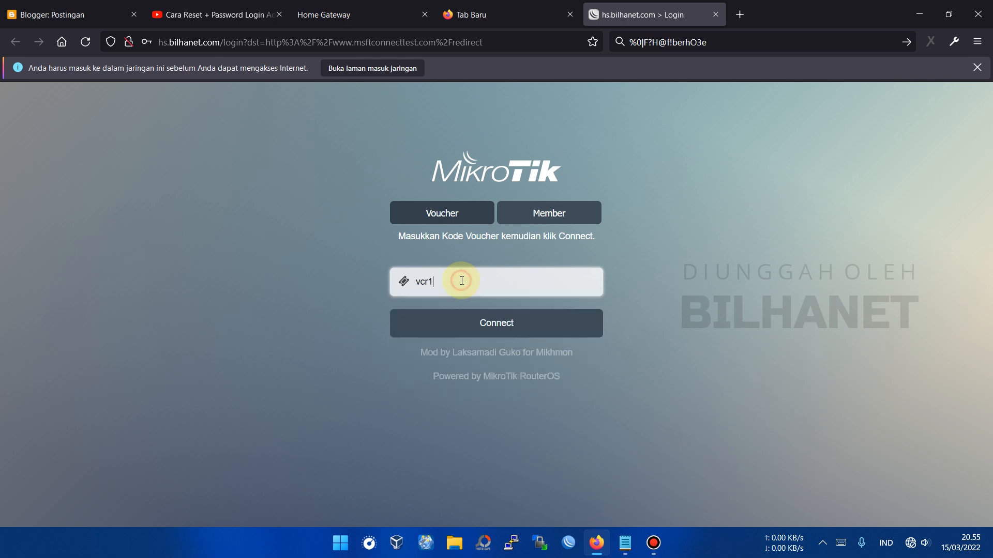
click(504, 330)
click(344, 207)
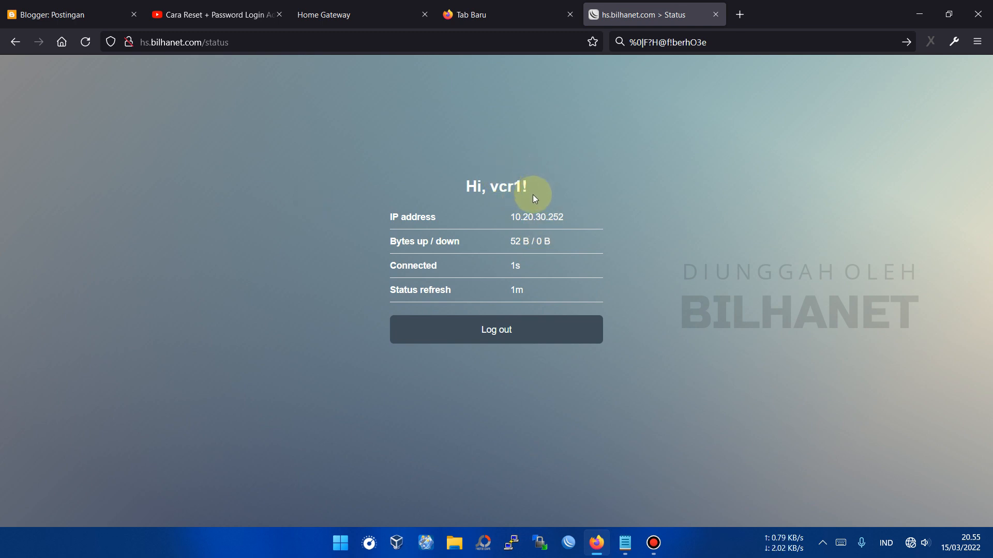
click(502, 21)
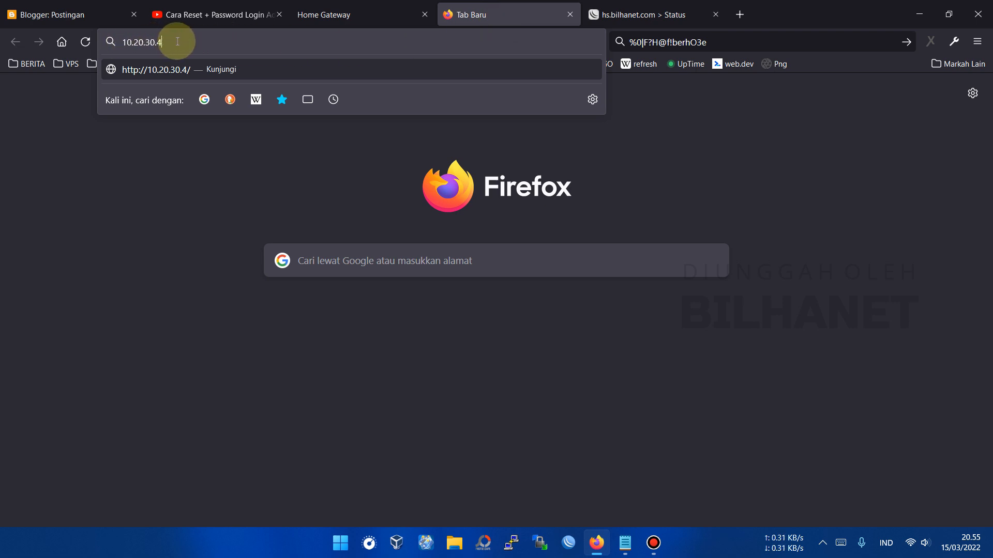
click(226, 68)
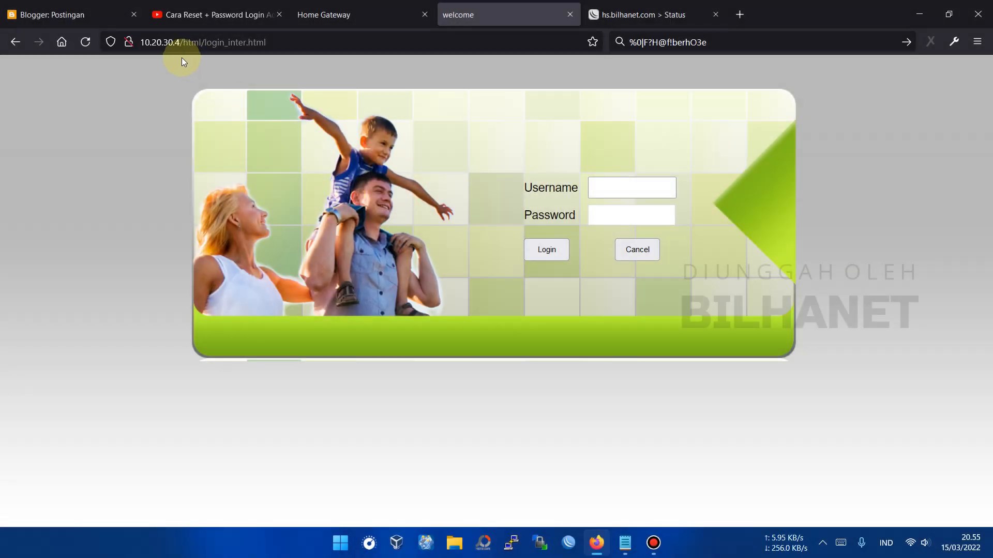
click(627, 186)
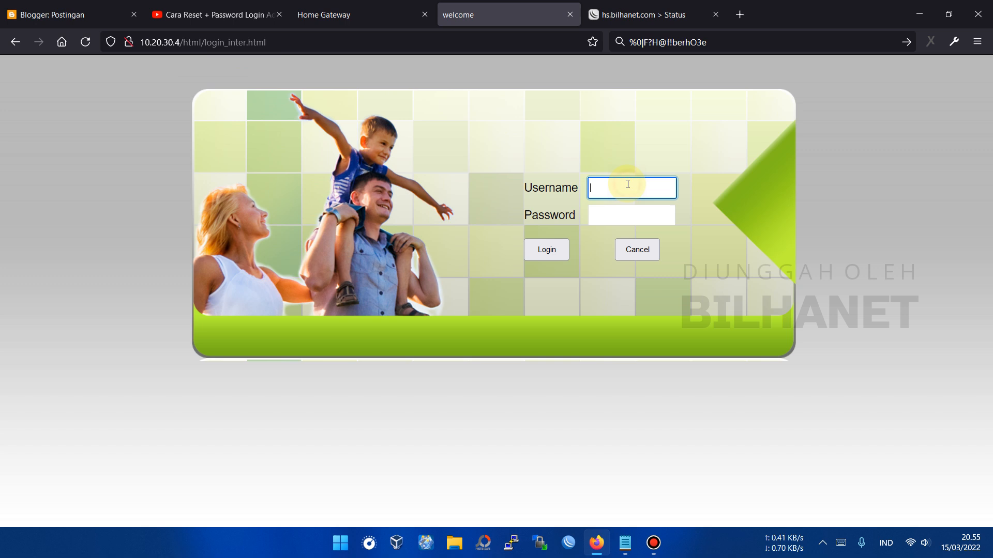
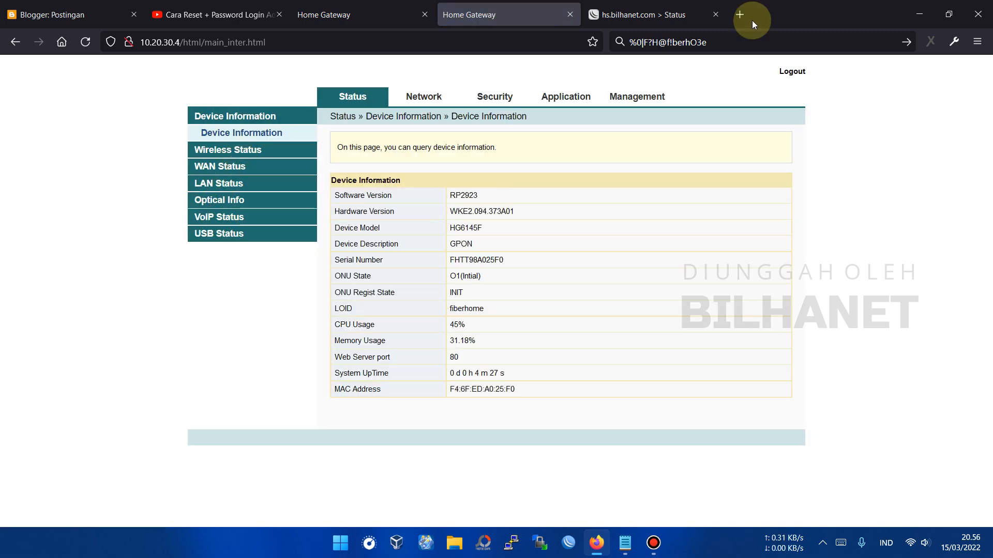
- Check the hotspot status page confirming the client is logged in with IP 10.20.30.252
click(703, 16)
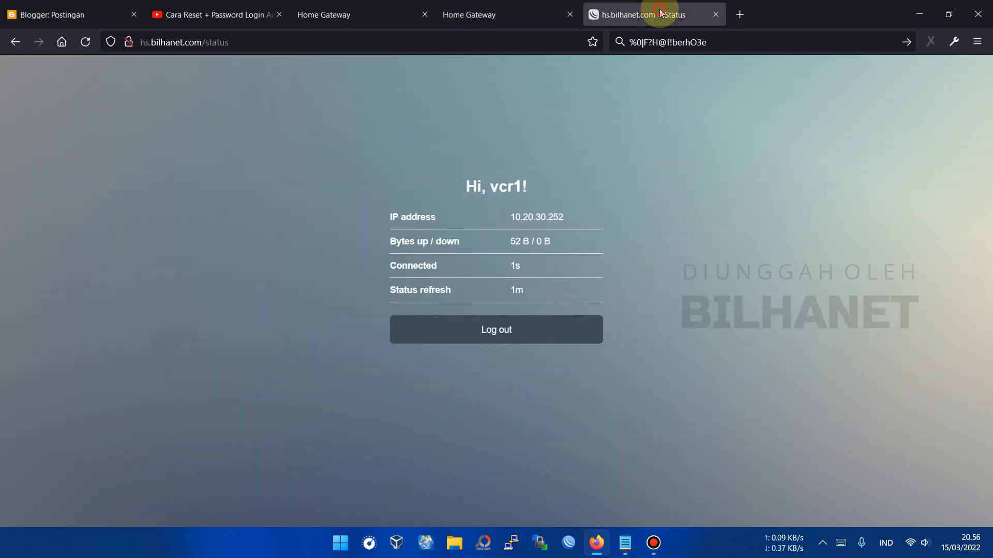
click(744, 17)
- Search 'speedtest' and start a CBN Speedtest run on the hotspot connection
text(speedtest)
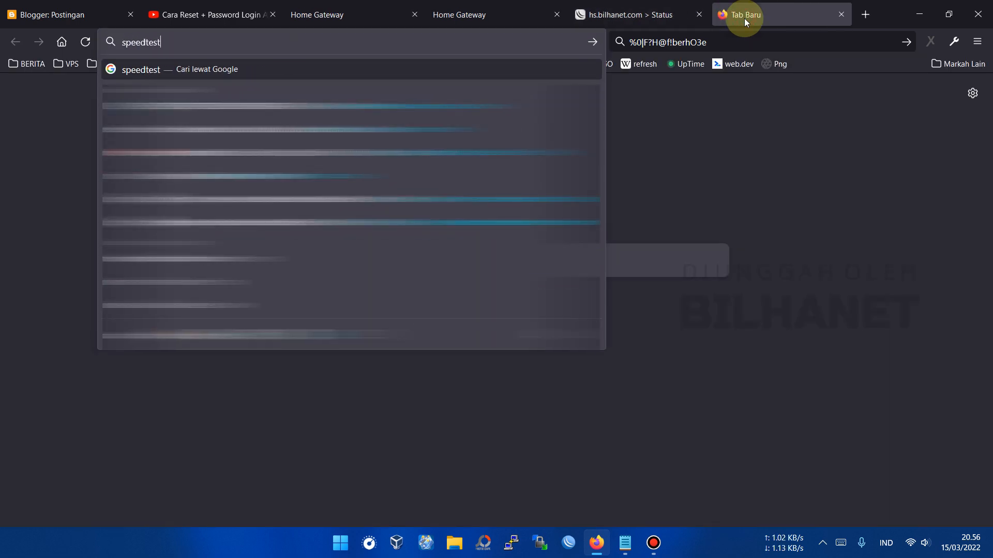
click(362, 176)
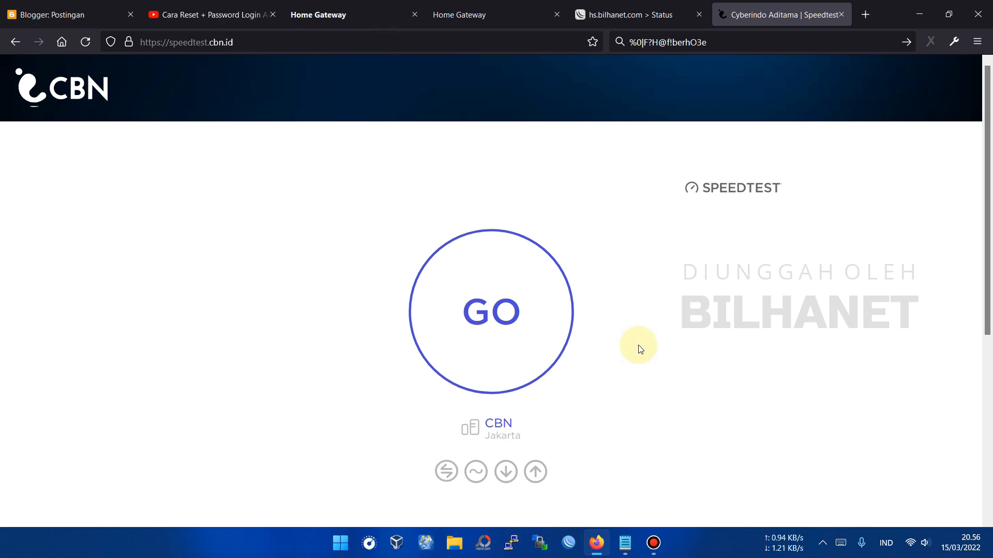
click(509, 318)
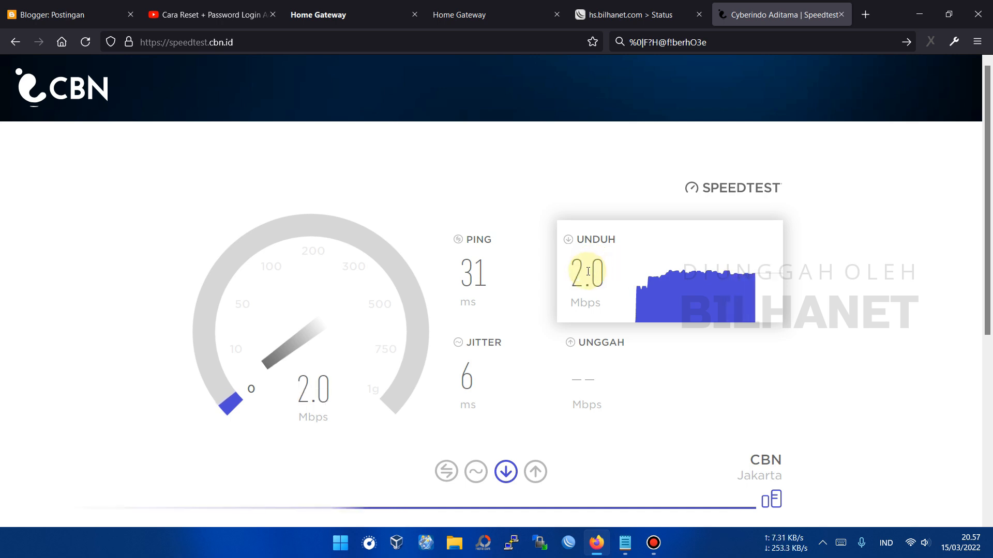
- Glance at the router device info and hotspot status while the test finishes: 1.9 Mbps down, 1.4 Mbps up
click(494, 16)
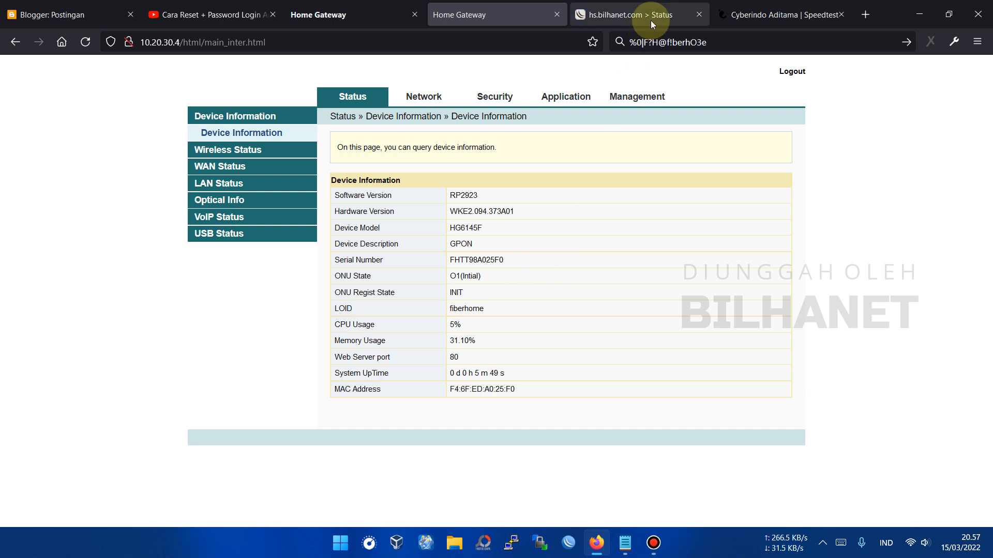
click(754, 7)
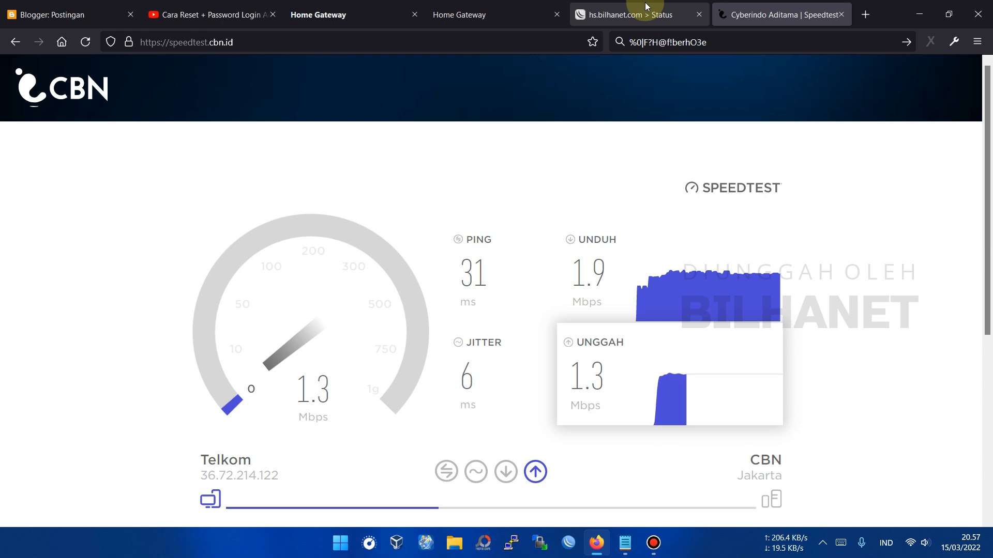
click(645, 7)
click(746, 12)
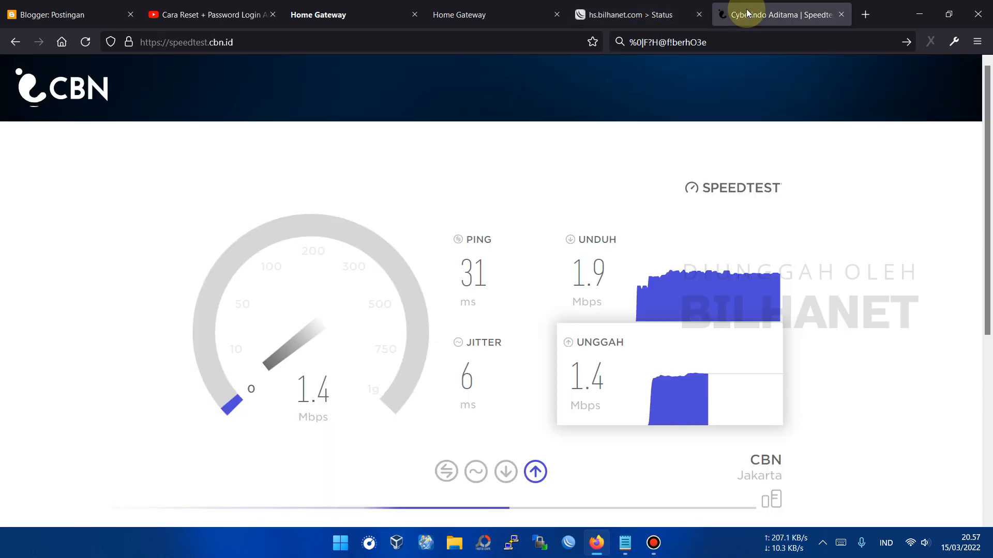